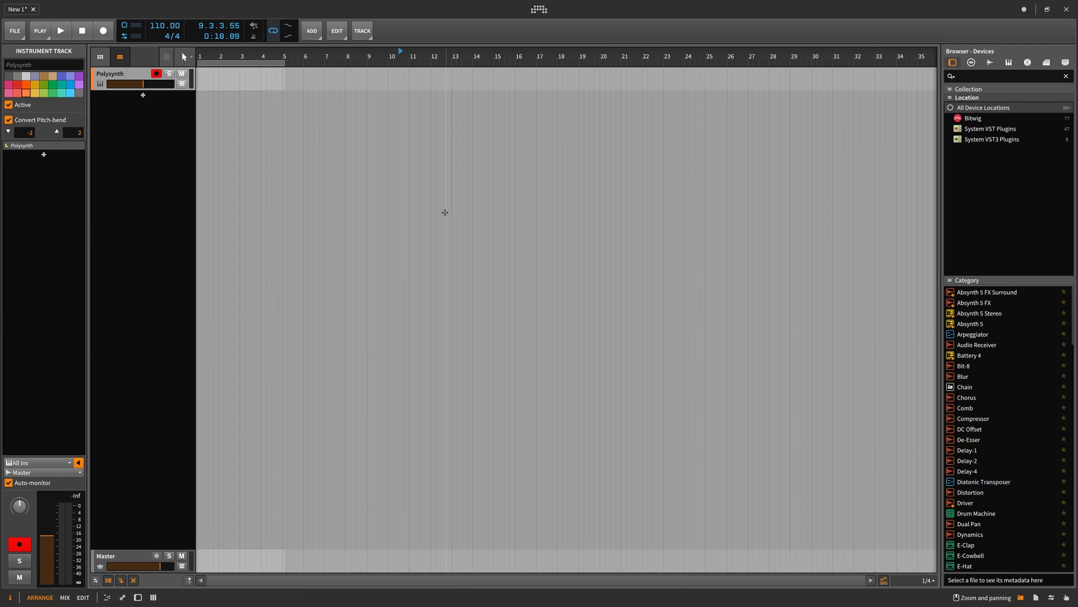
Open the Bitwig dashboard, browse the settings pages, and show the recent projects list.
click(539, 11)
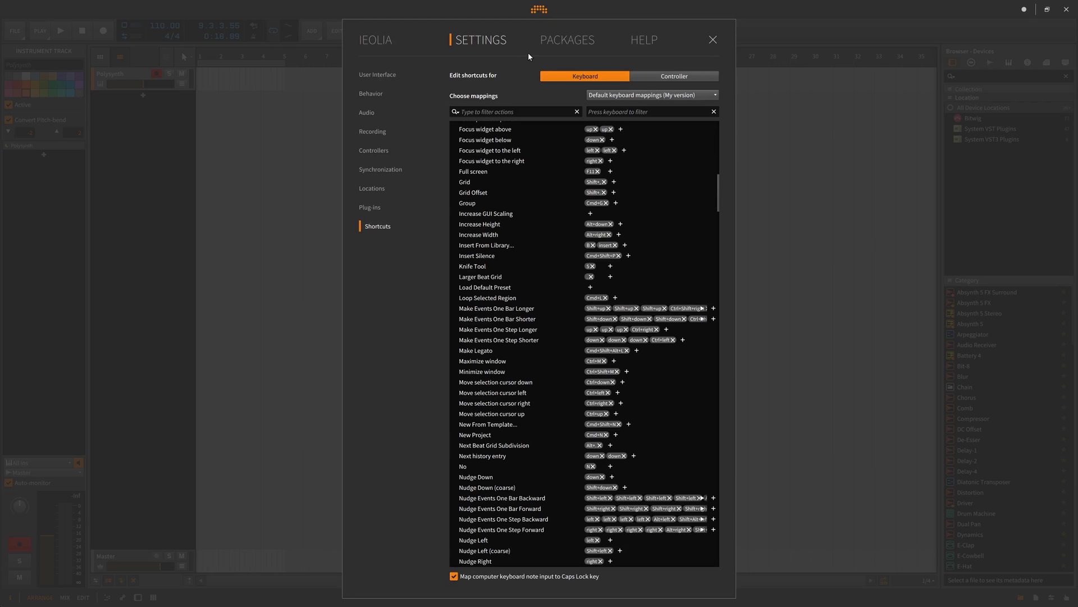
click(378, 76)
click(373, 95)
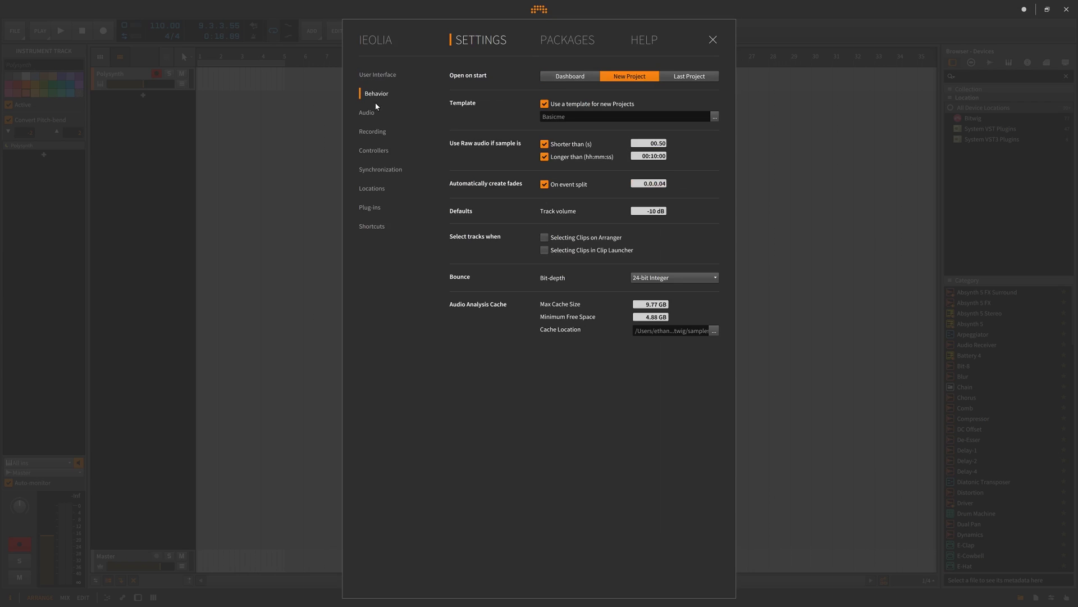
click(370, 112)
click(374, 41)
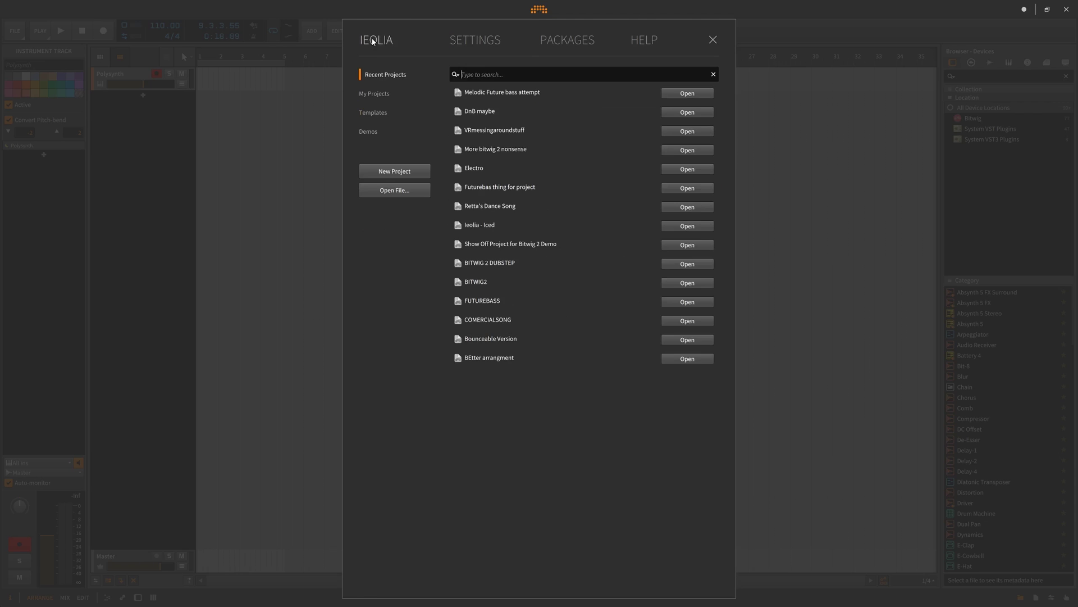
Browse the installed sound package collections, then show the Help documentation guides.
click(584, 40)
click(397, 131)
click(382, 111)
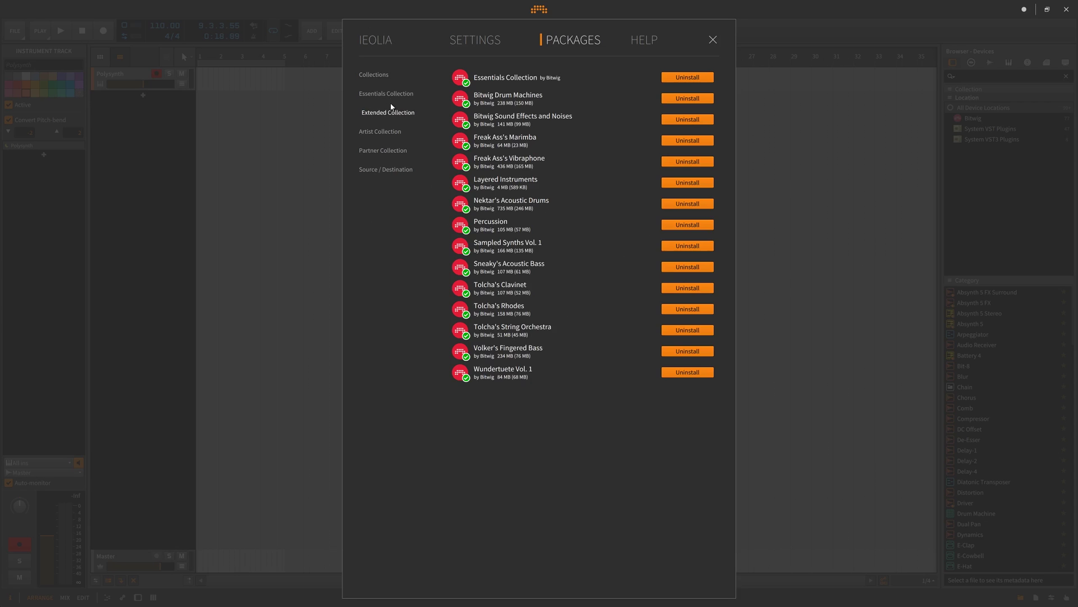
click(378, 90)
click(379, 77)
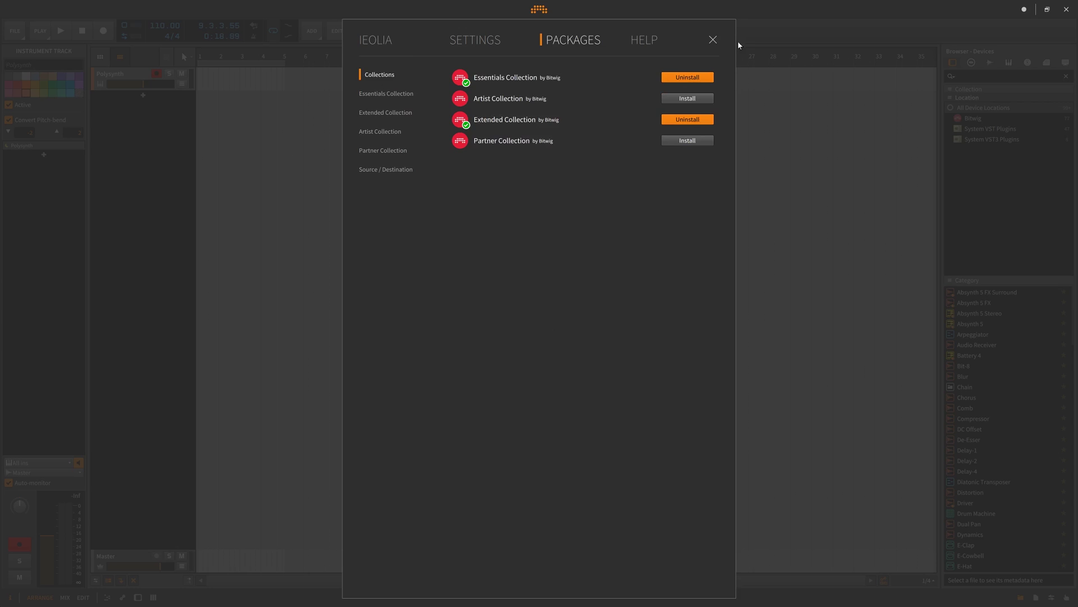
click(635, 42)
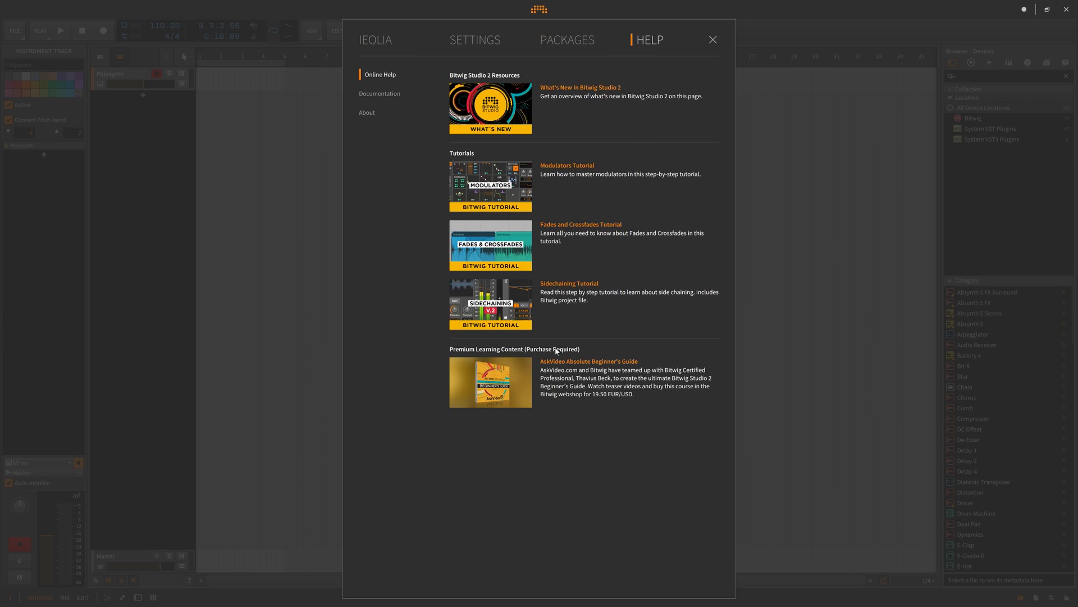
click(389, 93)
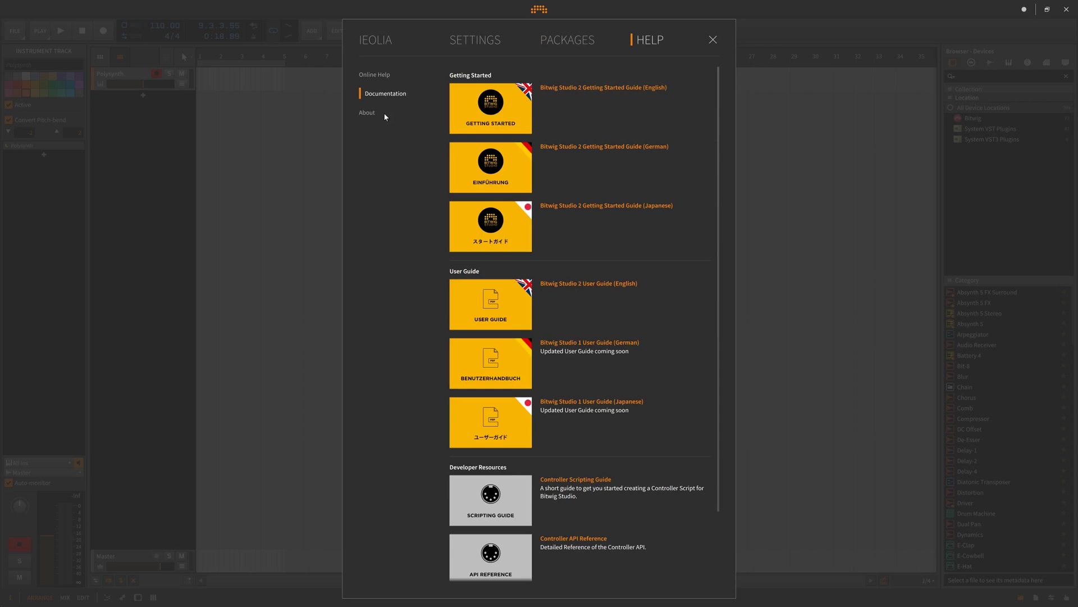
Step through the About, User Interface, Behavior, Audio, Plug-ins, Shortcuts and Locations settings pages.
click(367, 113)
click(476, 40)
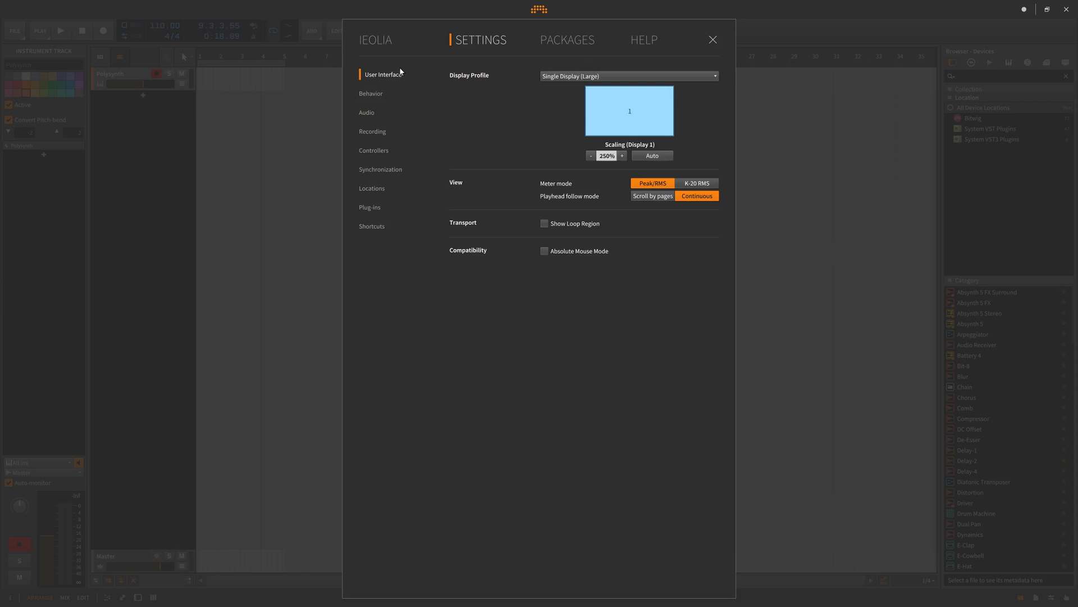
click(379, 94)
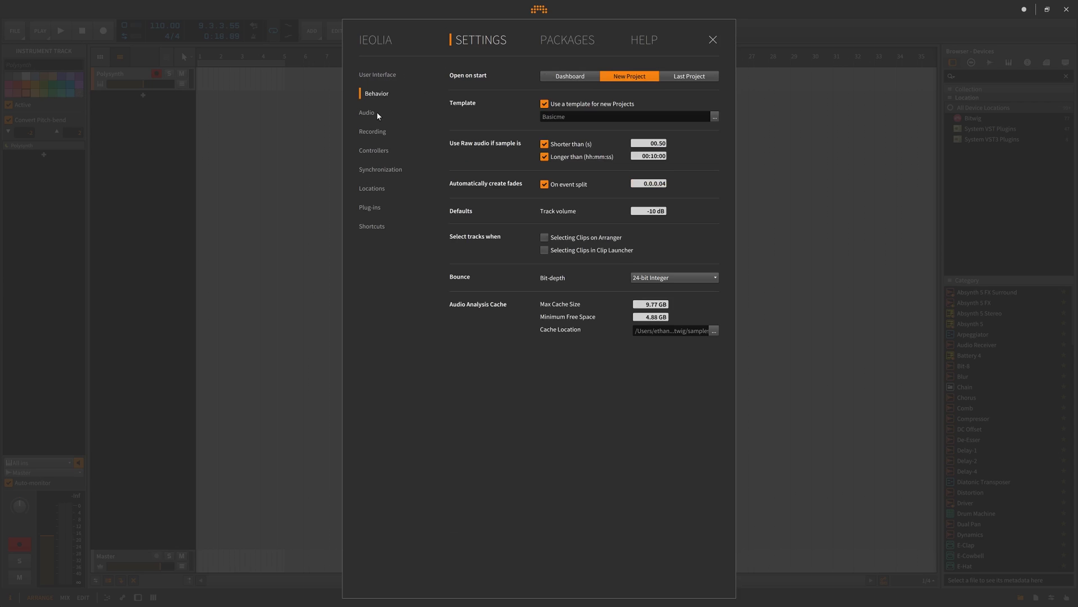
click(372, 114)
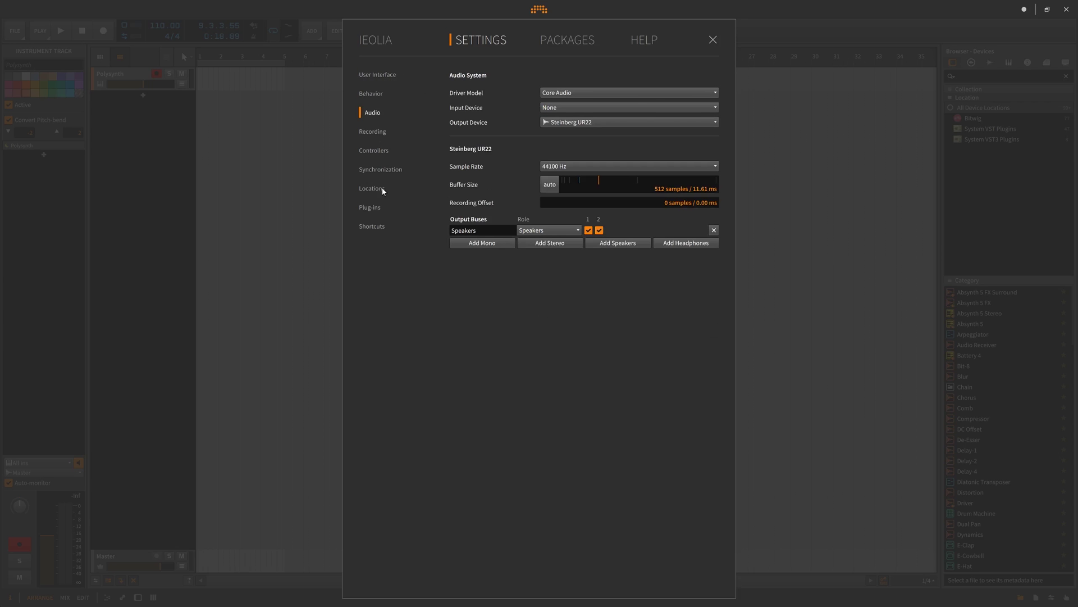
click(380, 207)
click(377, 226)
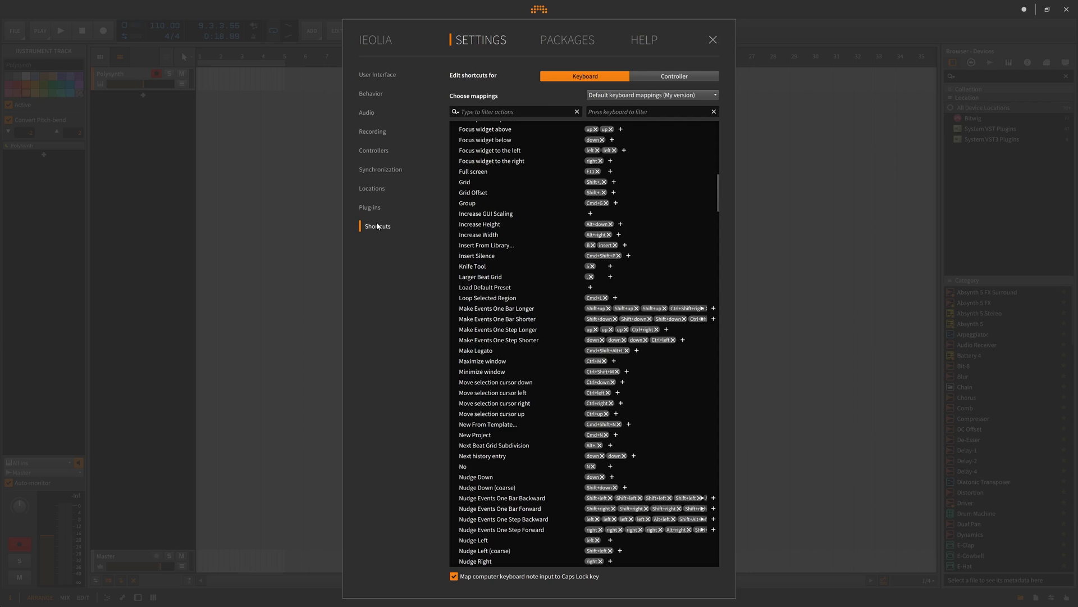
click(375, 191)
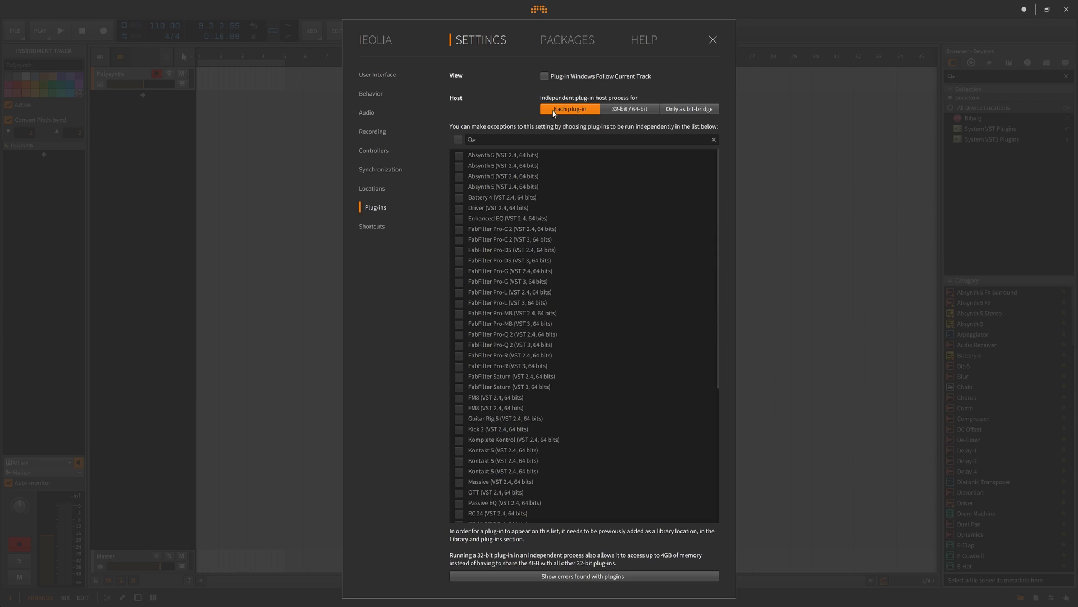
Toggle plug-in hosting between 32-bit / 64-bit and Only as bit-bridge, ending on Only as bit-bridge.
click(612, 111)
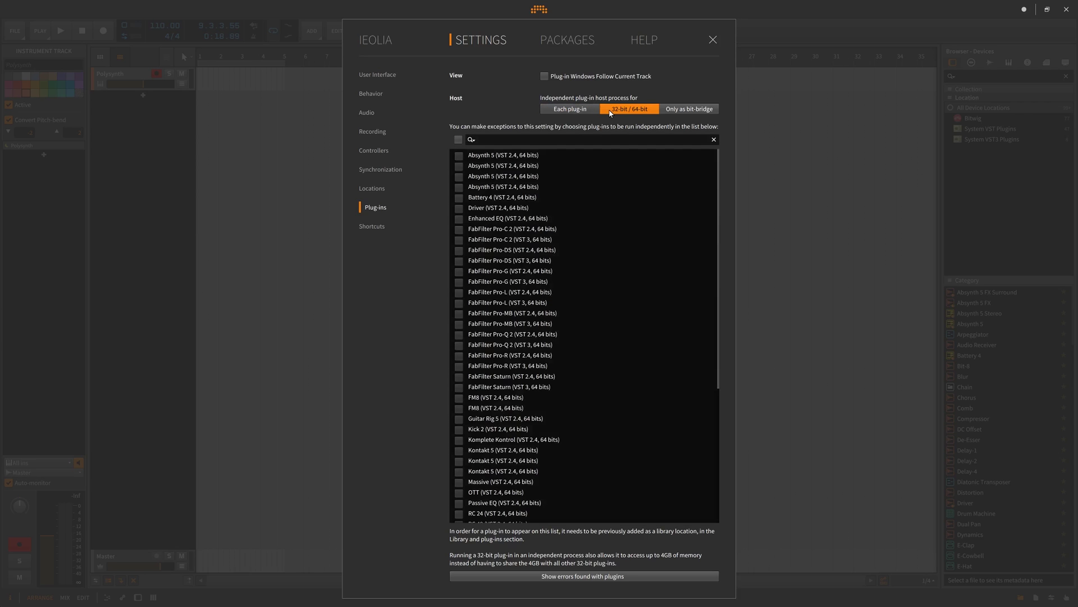
click(685, 110)
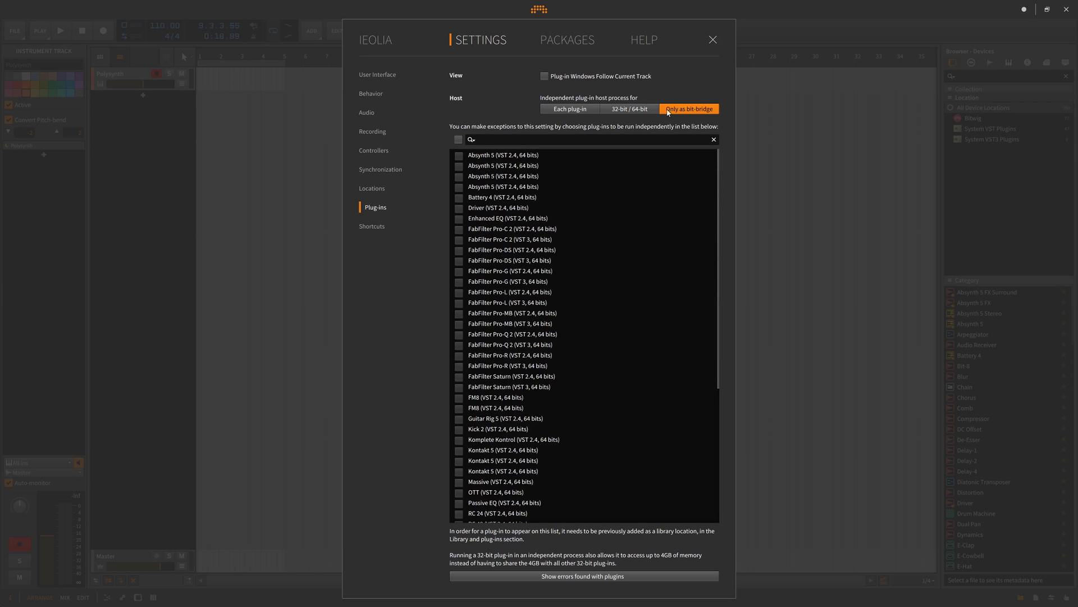
click(604, 112)
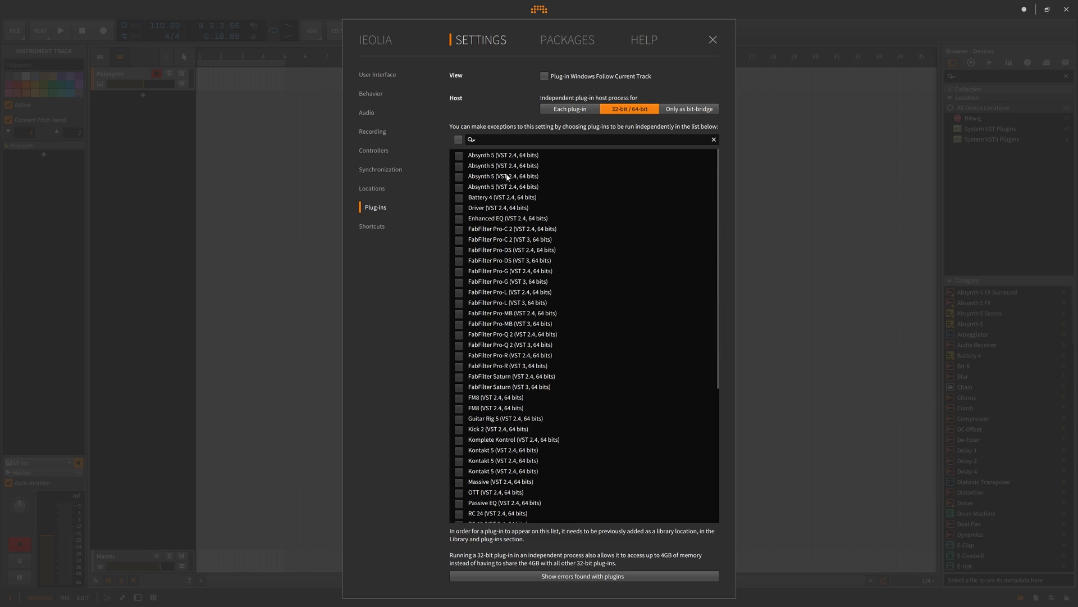
scroll(460, 195, down, 7)
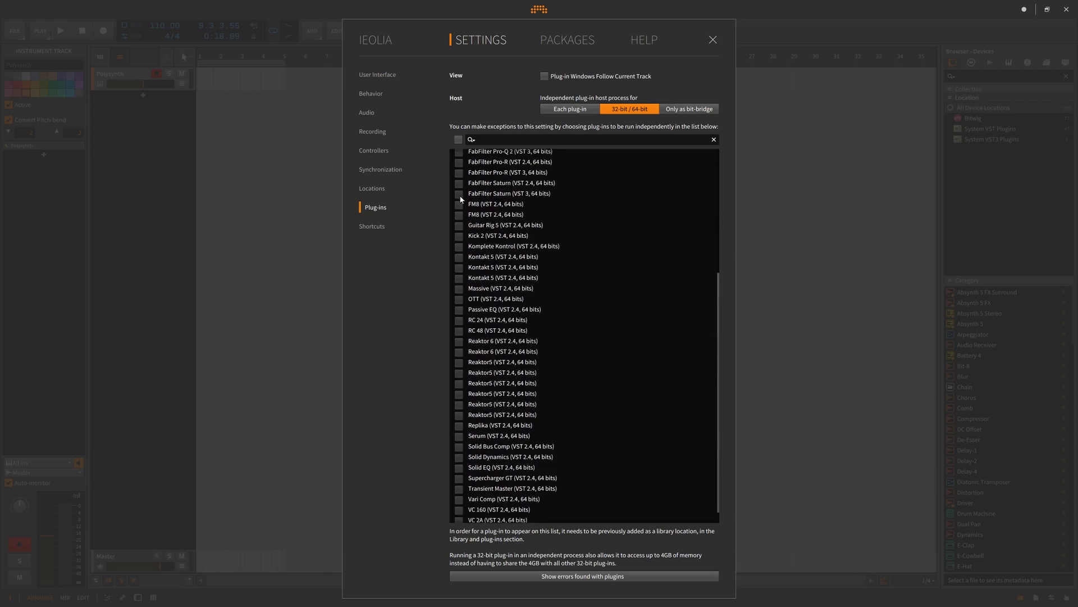
scroll(460, 194, up, 7)
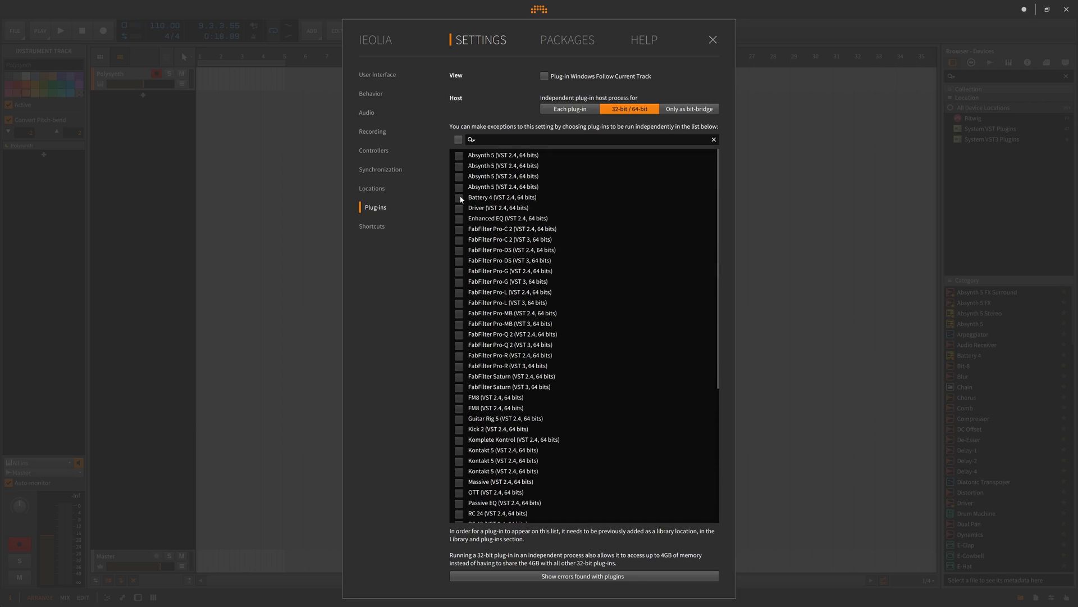
click(686, 110)
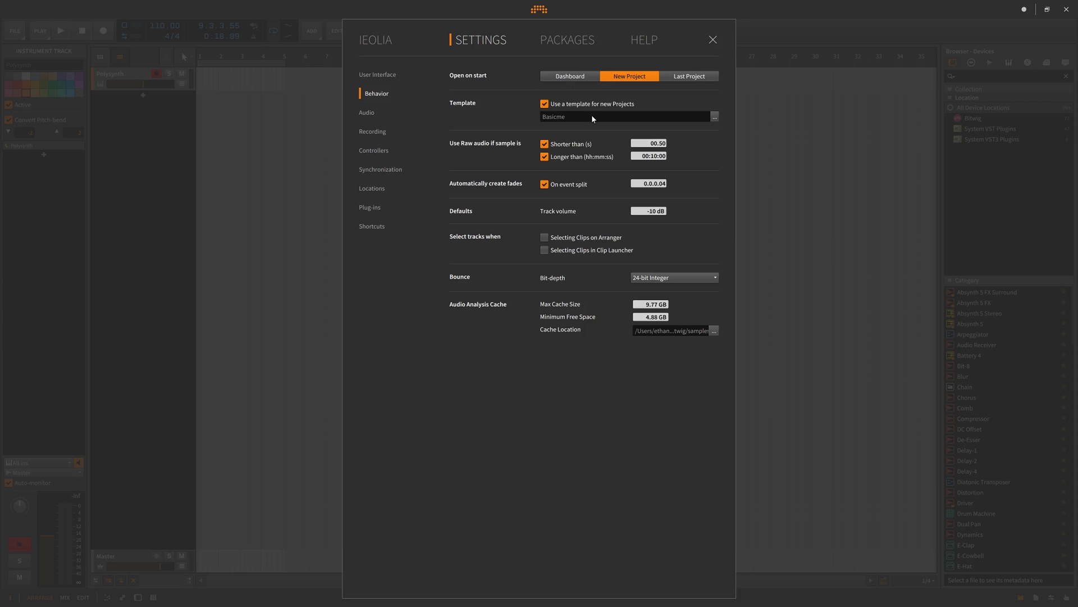
Cycle Open on start through Dashboard, New Project and Last Project, leaving it on New Project.
click(578, 79)
click(630, 79)
click(683, 79)
click(642, 79)
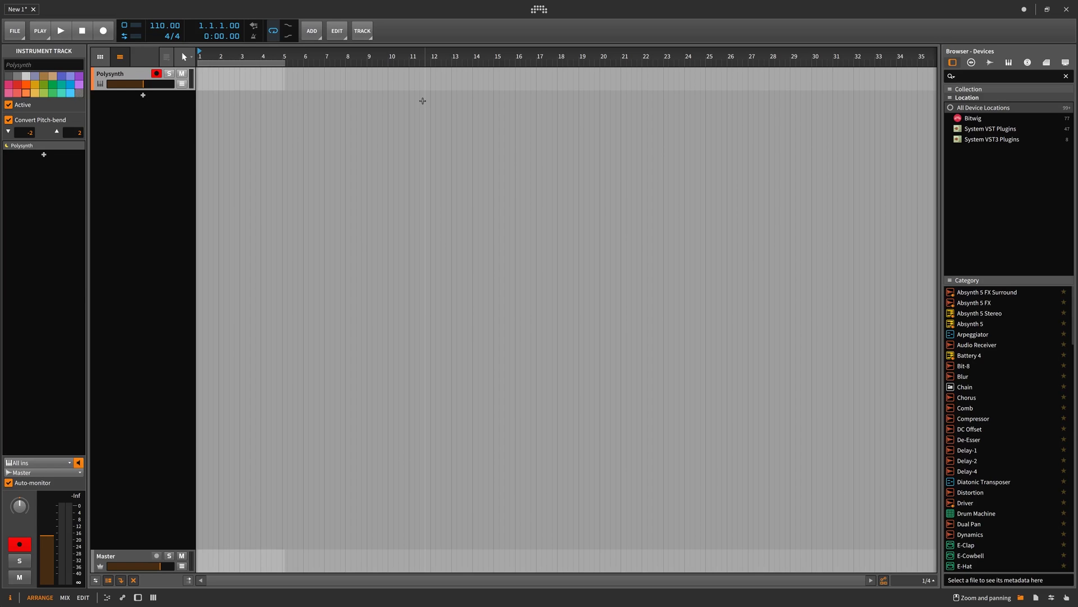
Pin the instrument, audio, effect and group track items in the ADD menu.
click(312, 32)
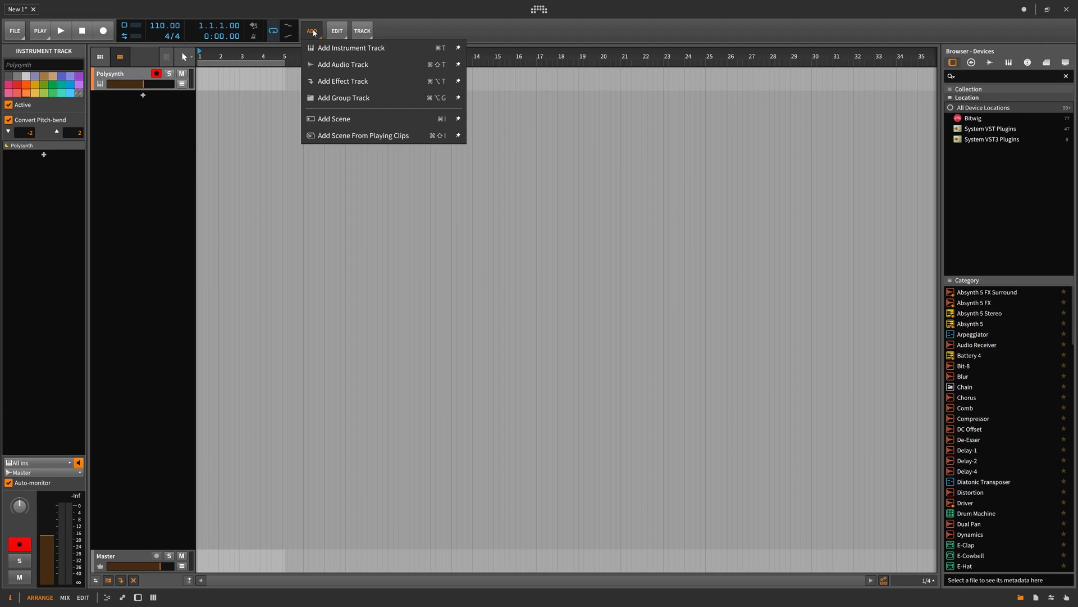
click(458, 48)
click(457, 64)
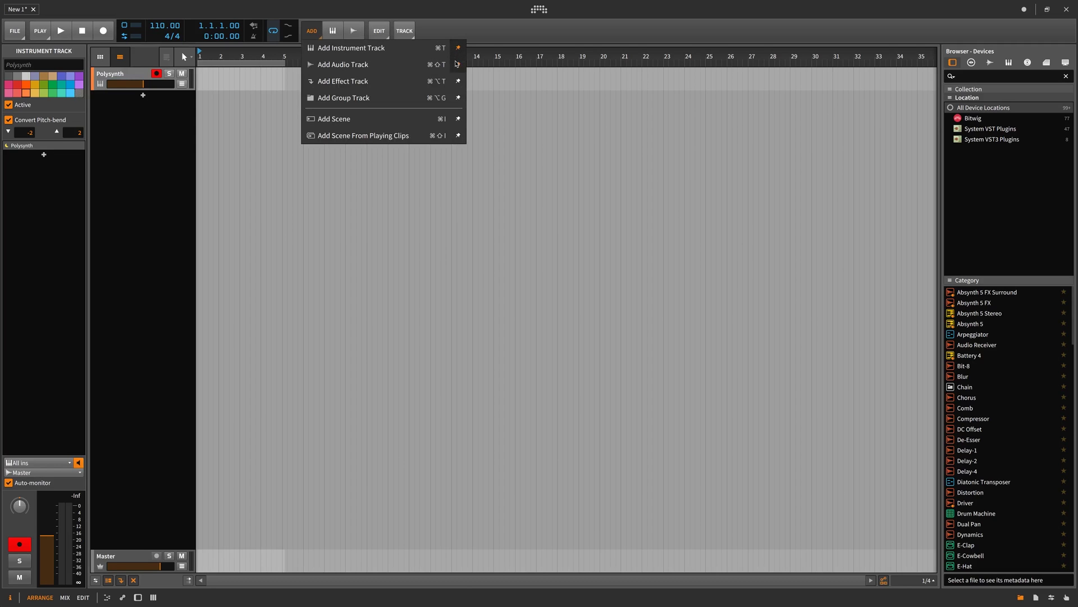
click(458, 82)
click(458, 98)
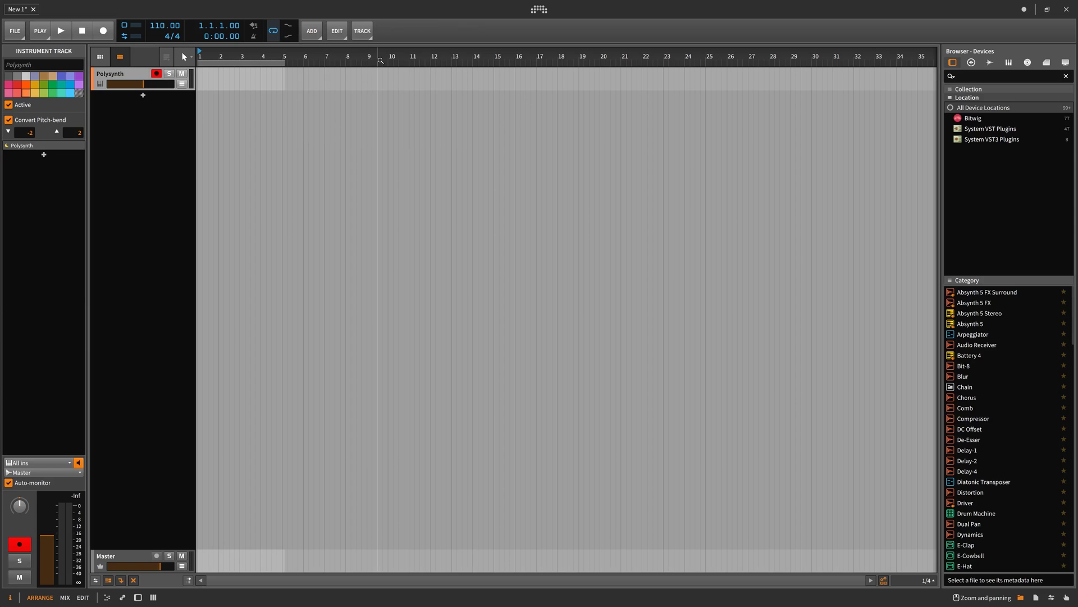
Try adding an instrument track and cancel it, then show the Polysynth device panel.
double_click(123, 154)
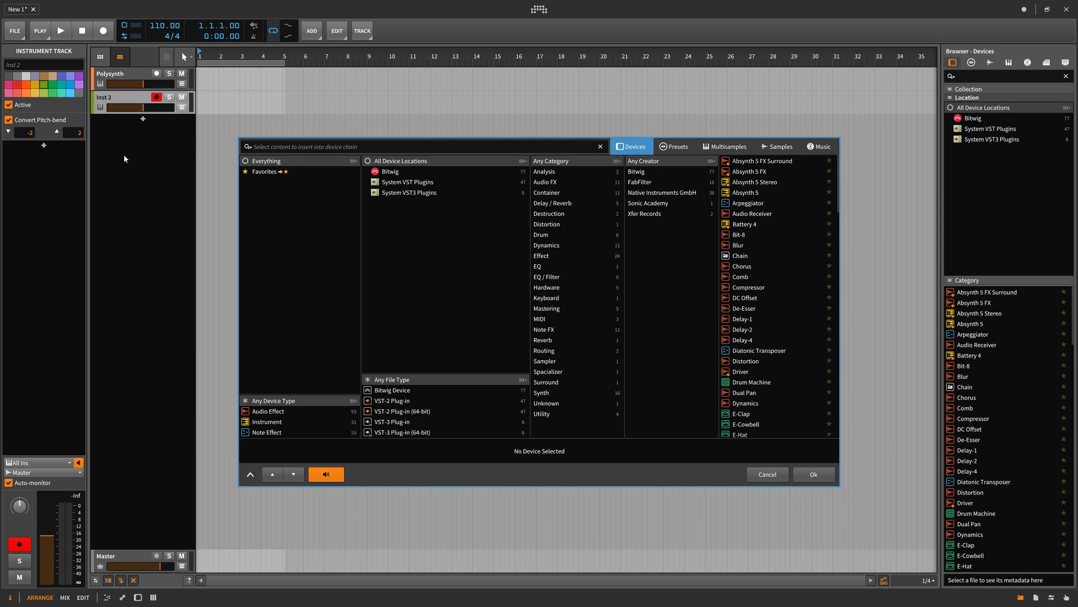
key(Escape)
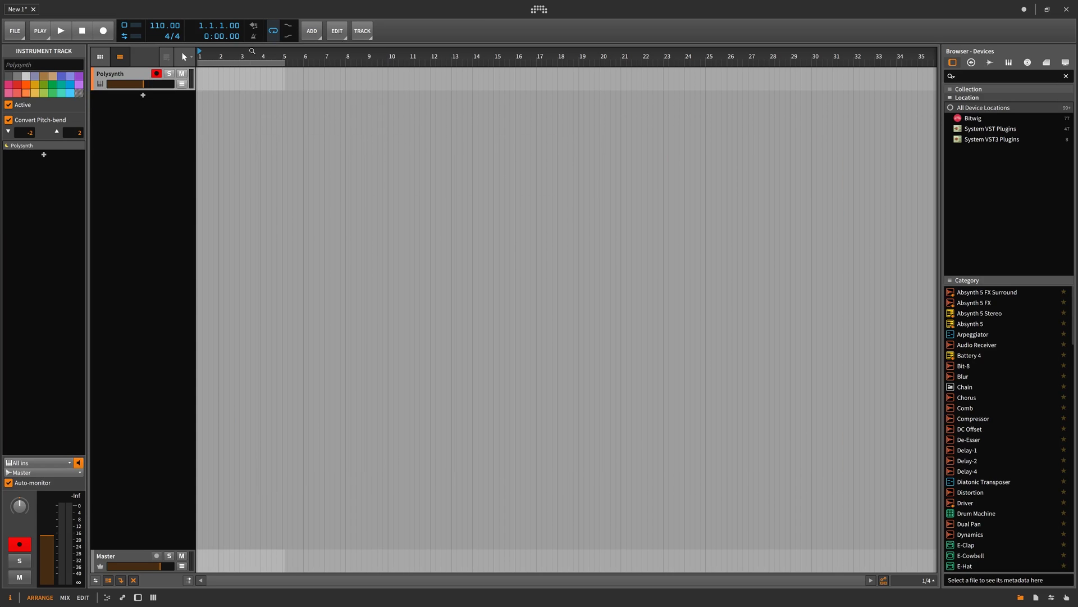
click(363, 31)
click(395, 29)
key(d)
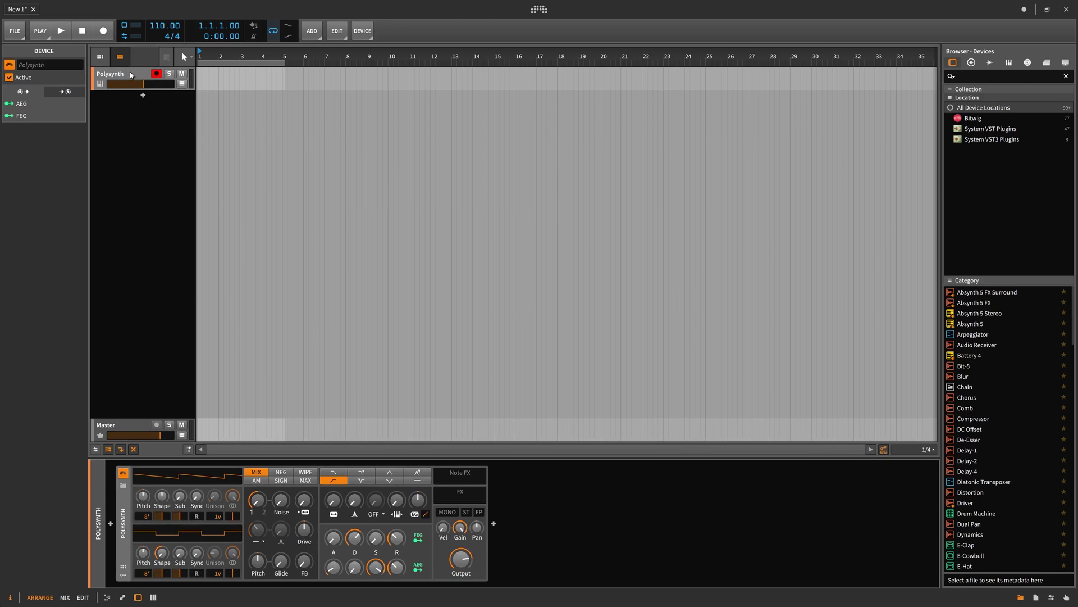
click(115, 74)
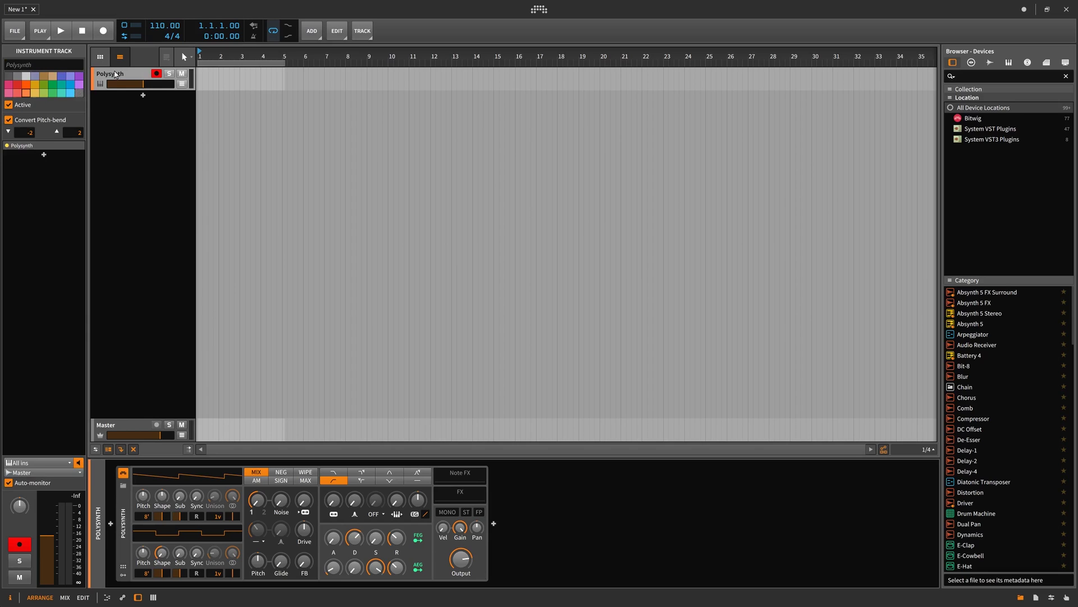
click(368, 36)
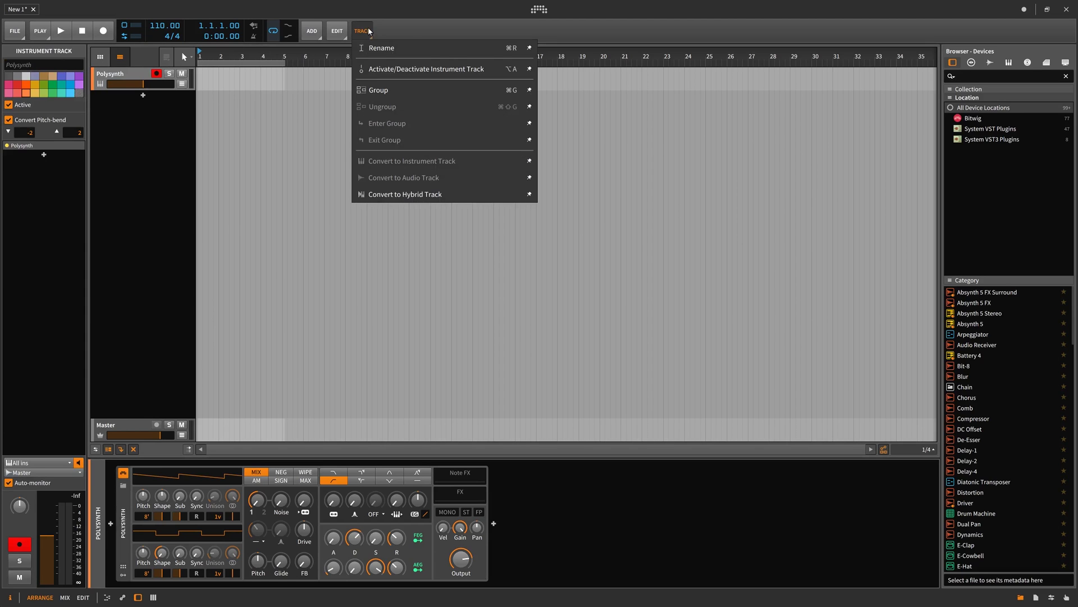
click(368, 31)
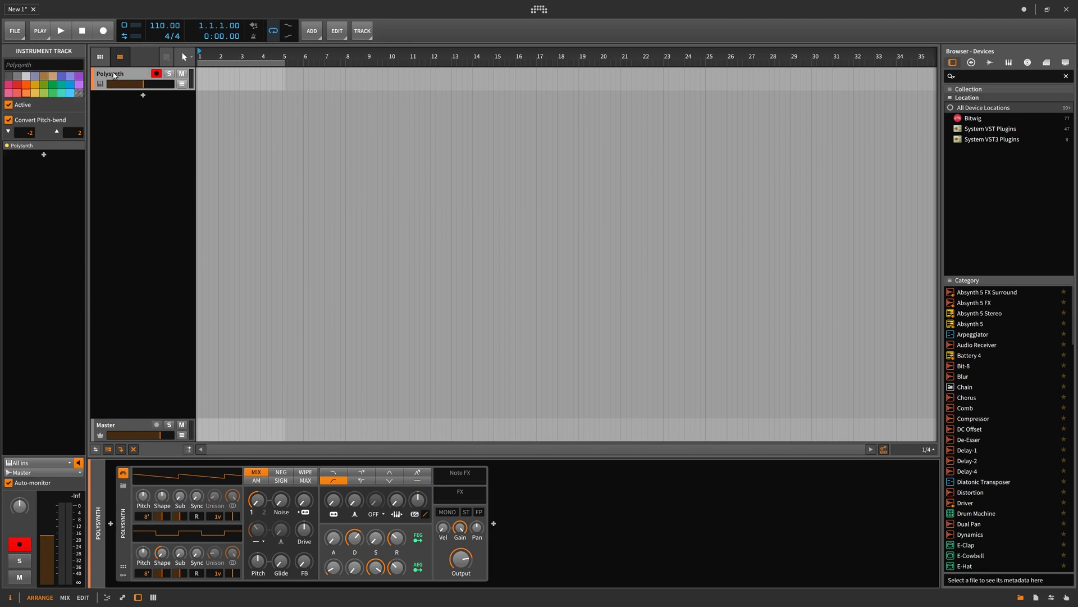
click(124, 512)
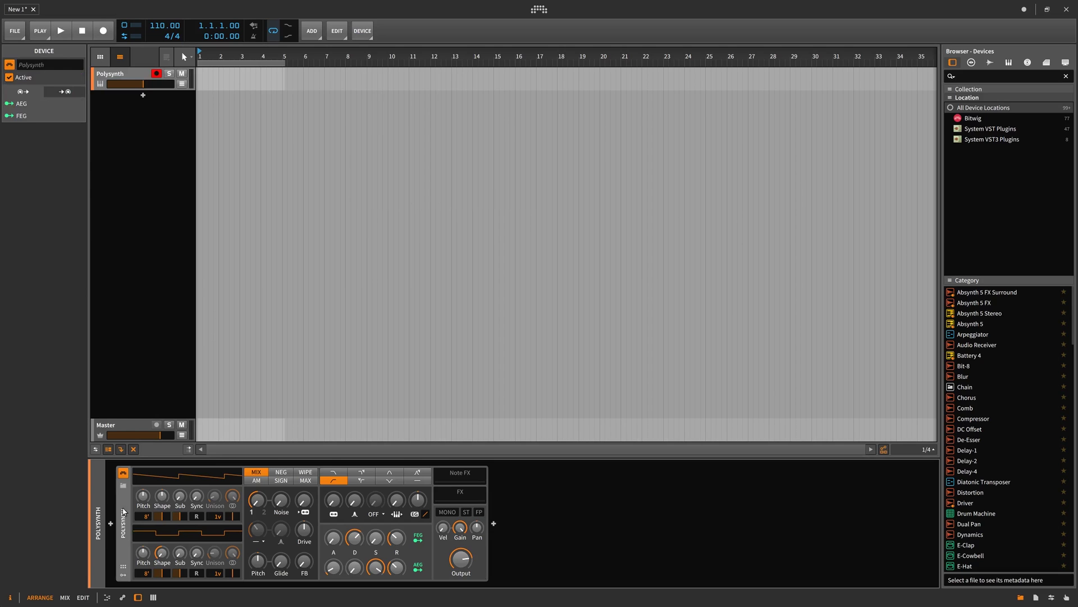
right_click(124, 512)
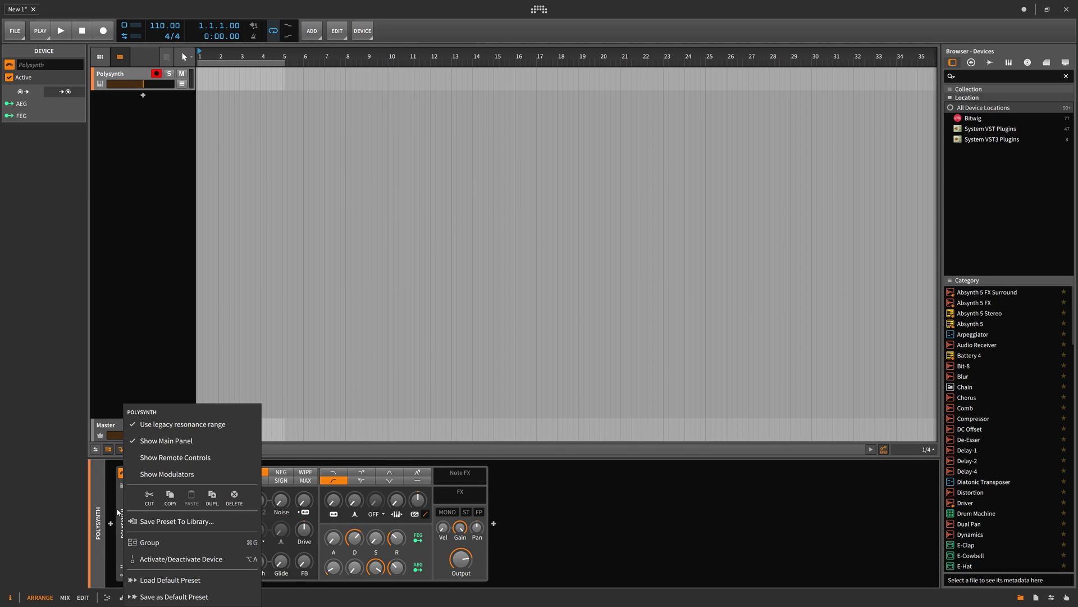
click(363, 31)
click(364, 31)
click(112, 73)
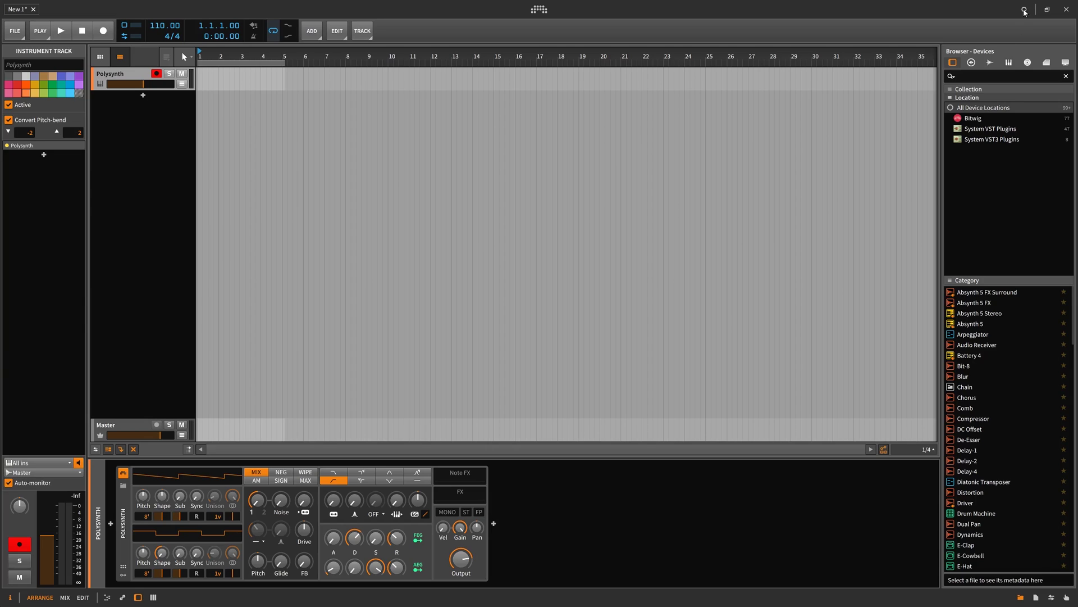
click(167, 389)
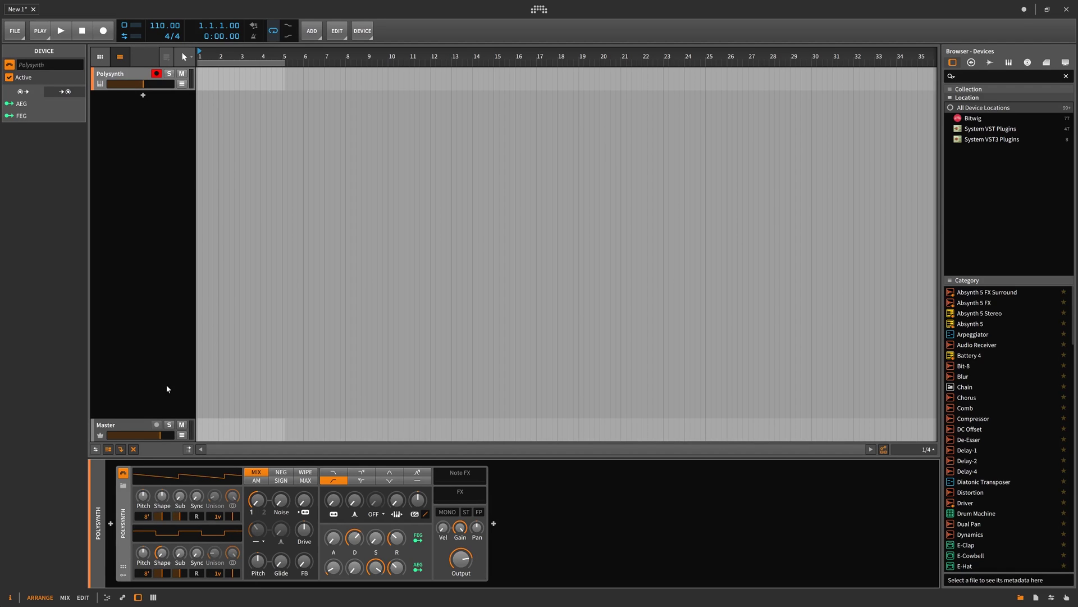
right_click(128, 513)
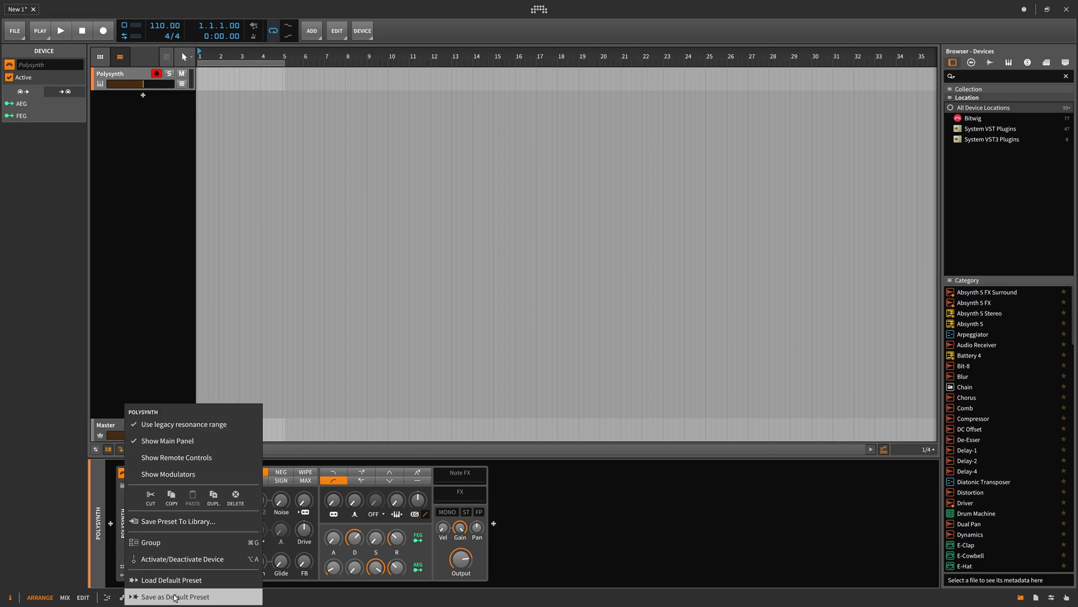
click(569, 498)
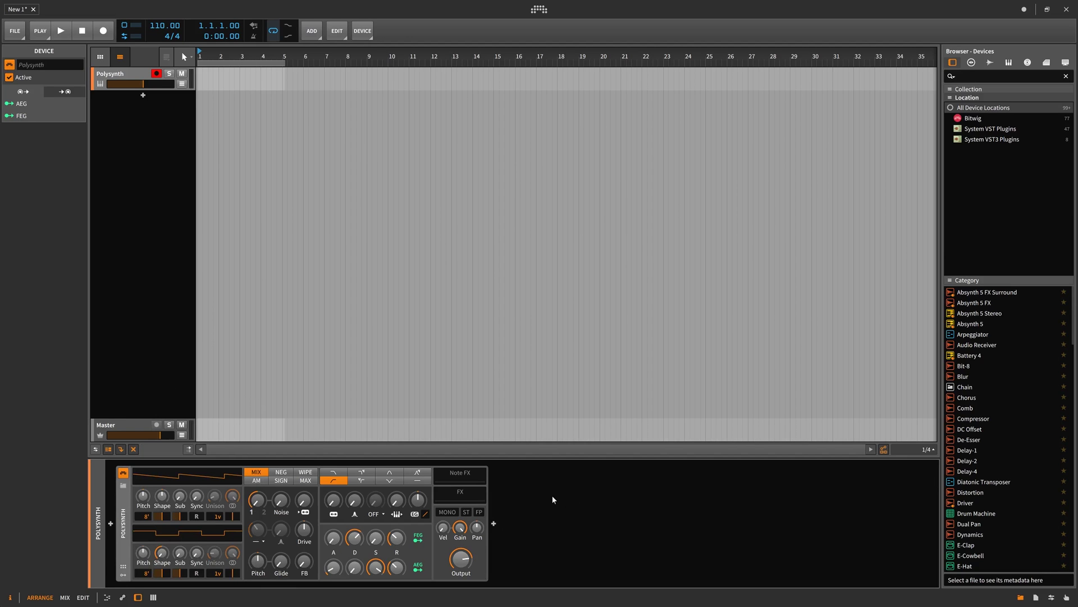
key(a)
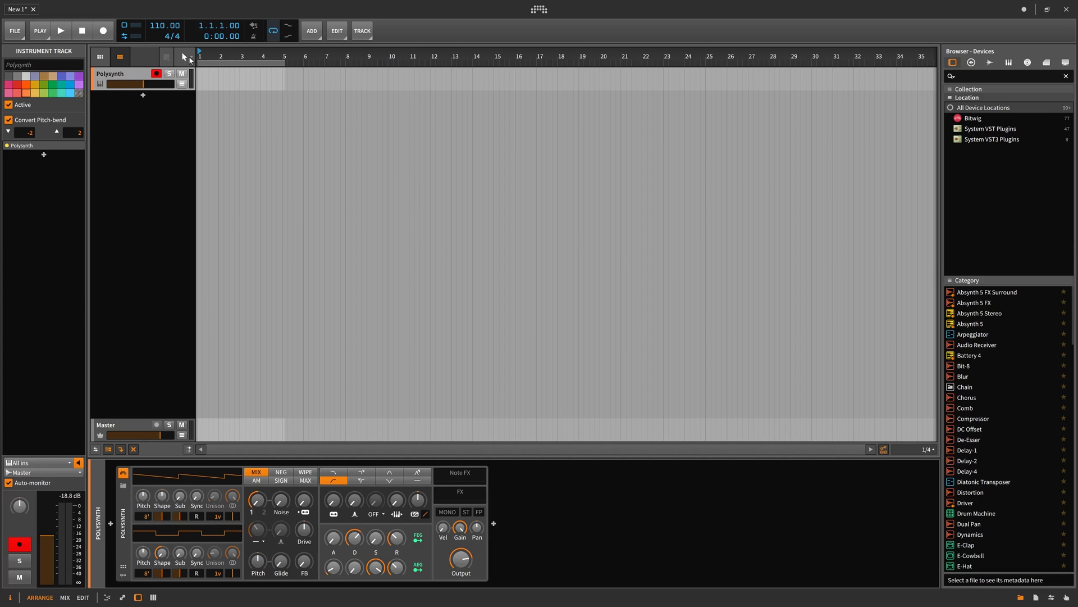
Keep the Pointer tool and select the time range from bar 1.3 to bar 11.
click(191, 59)
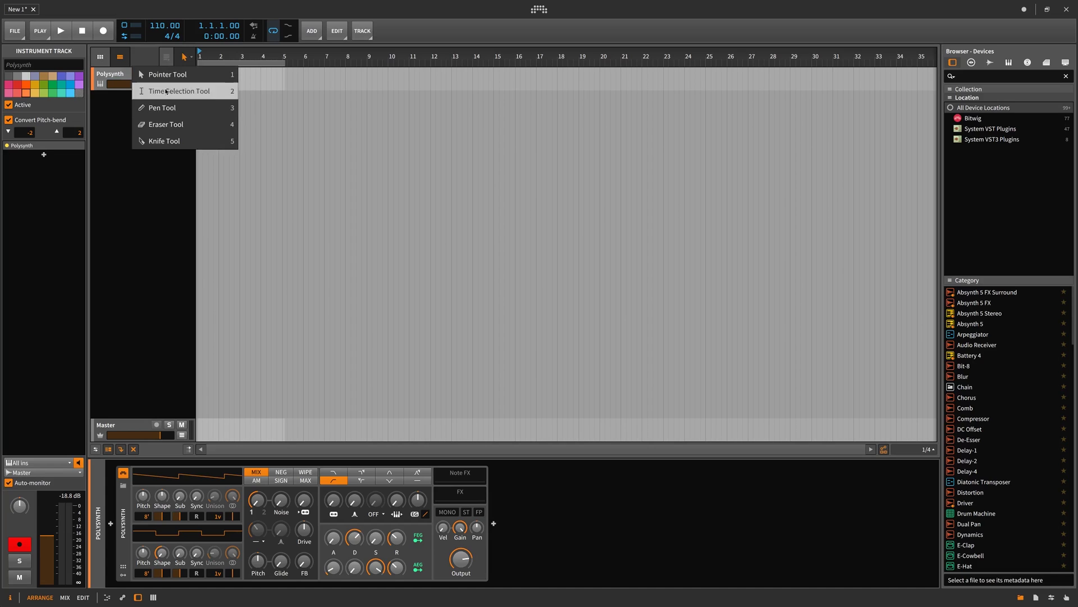
click(190, 56)
drag(198, 71, 344, 76)
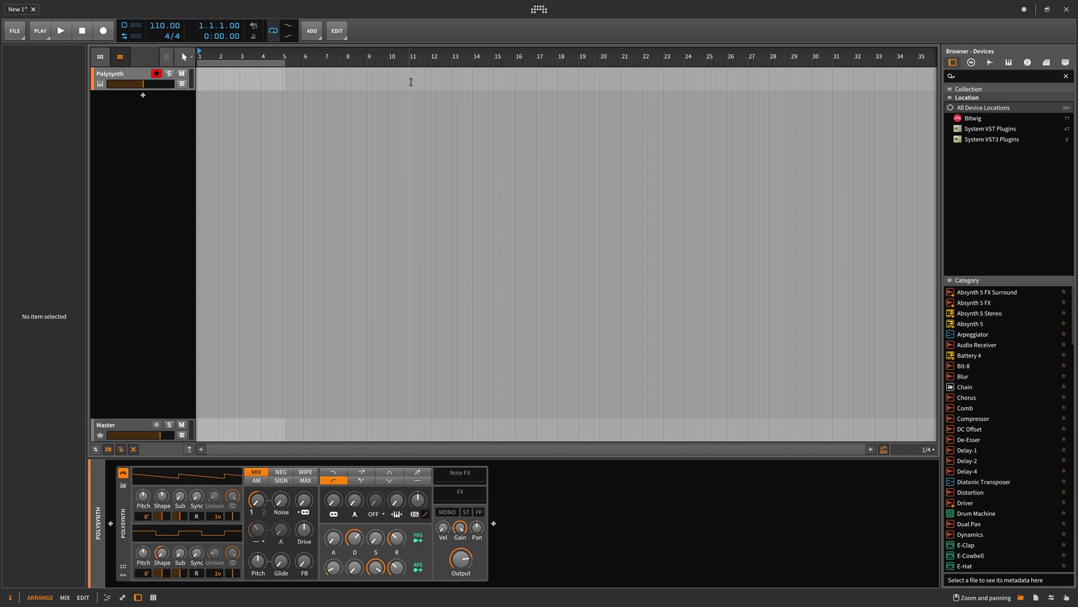
drag(410, 84, 554, 84)
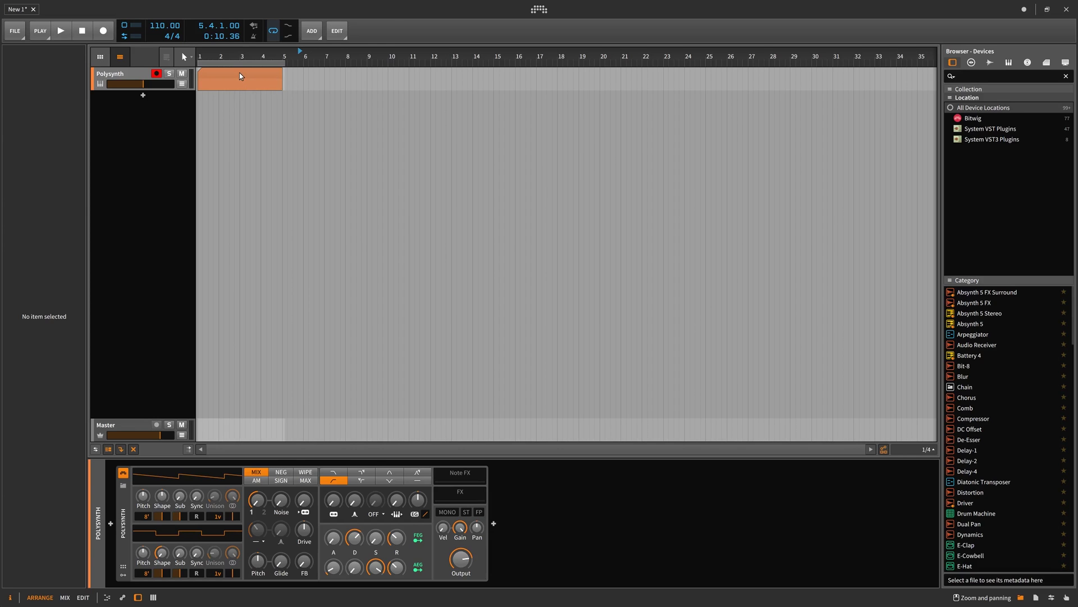
Split the bars 1–5 clip at bars 2 and 3 and delete the middle piece.
drag(242, 79, 219, 84)
click(226, 83)
click(238, 96)
click(230, 79)
key(Delete)
click(190, 56)
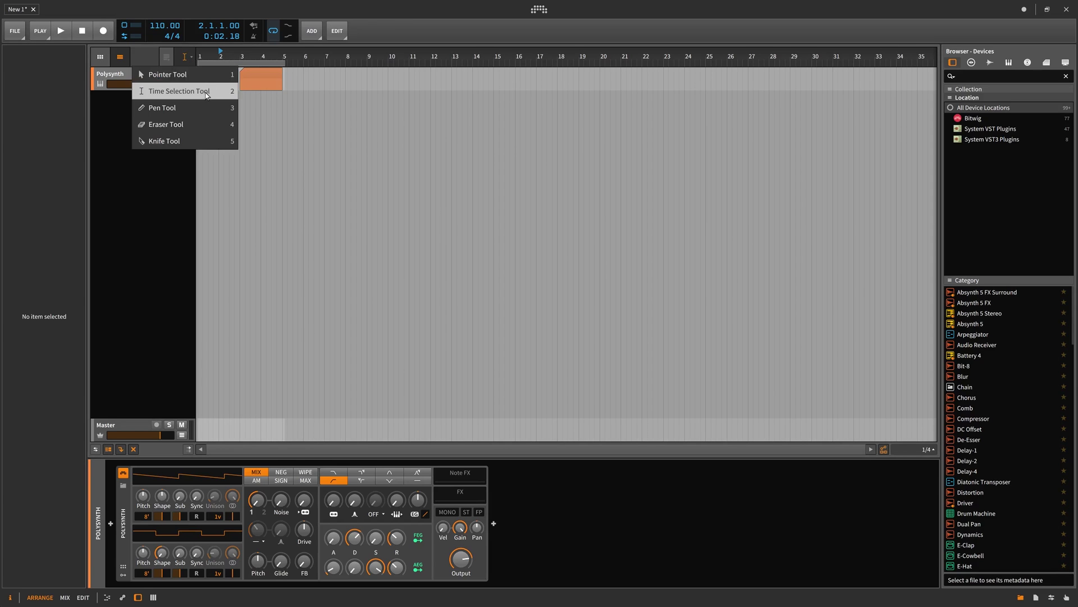
click(207, 91)
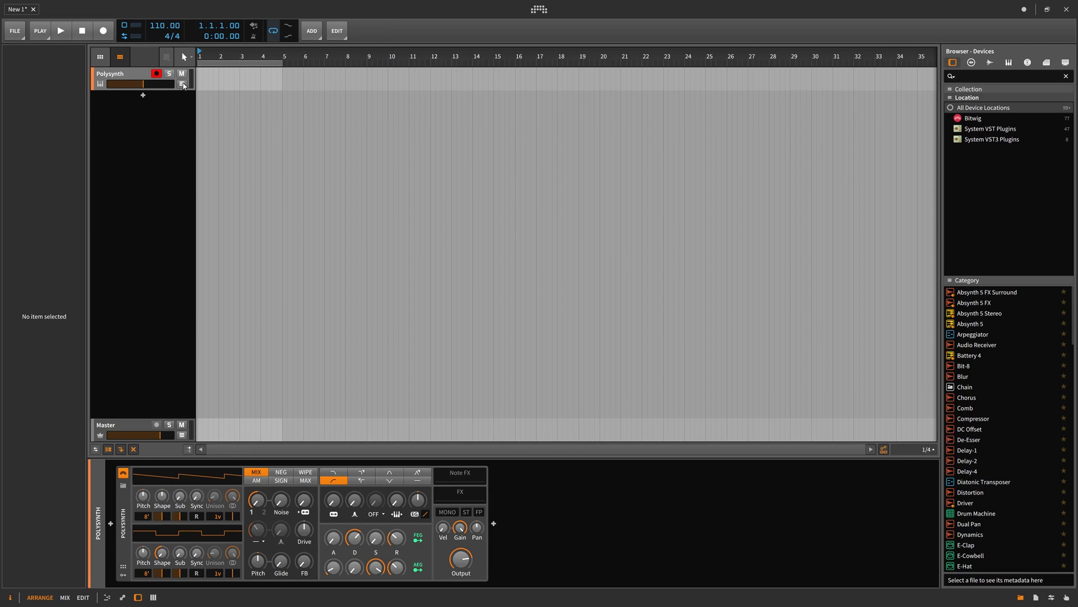
click(182, 85)
click(137, 104)
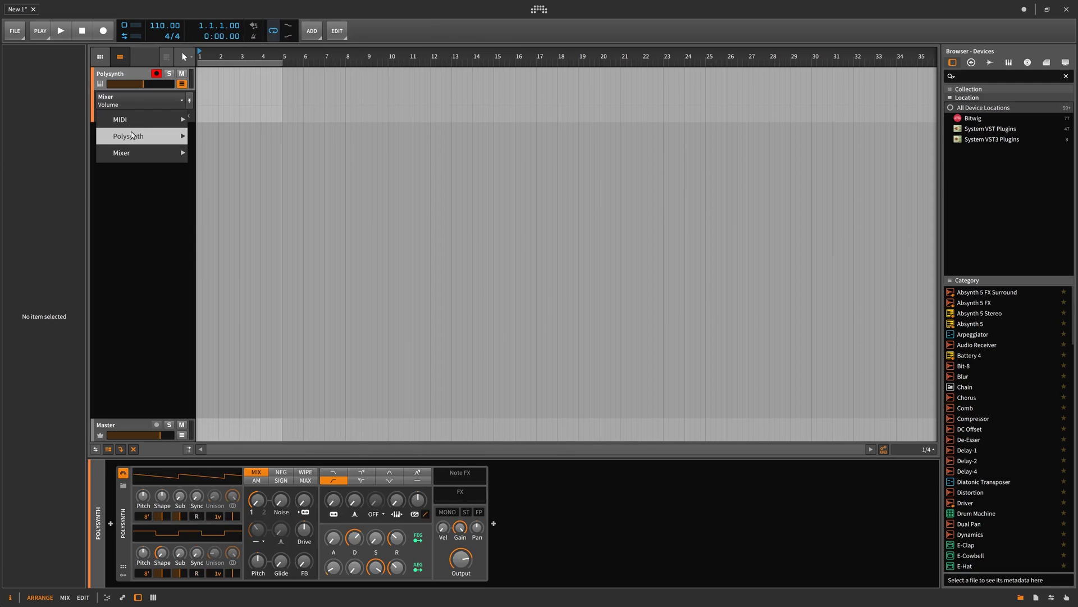
mouse_move(134, 137)
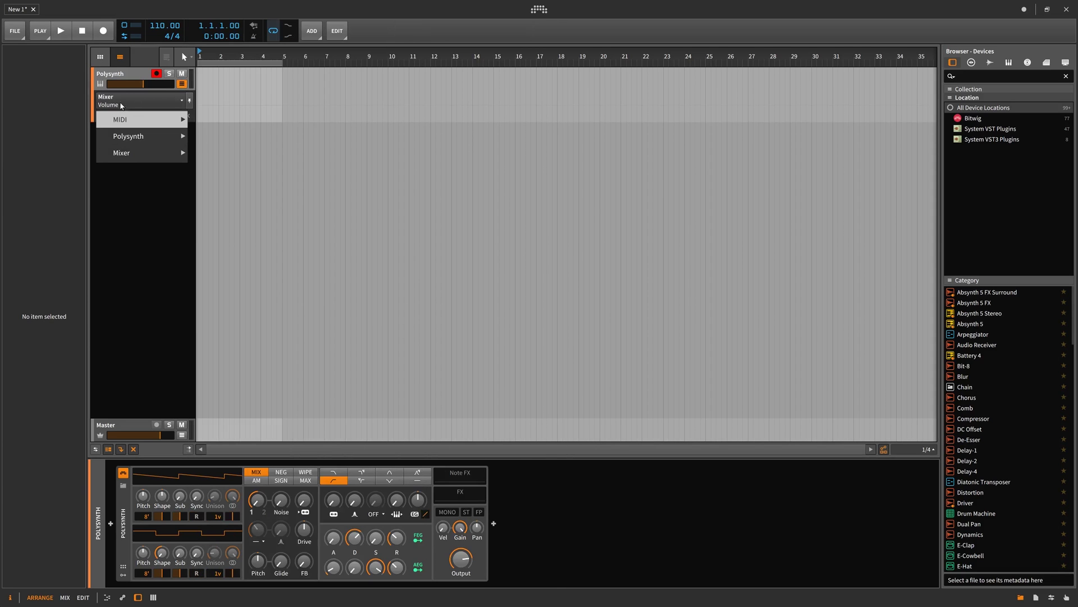
click(122, 76)
double_click(596, 524)
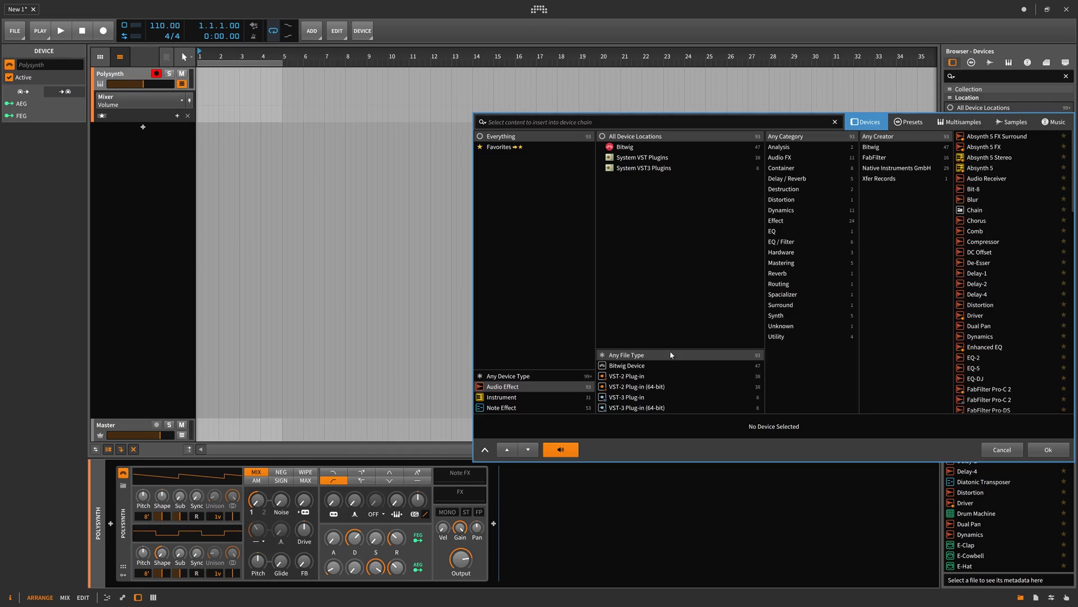
text(eq)
double_click(973, 159)
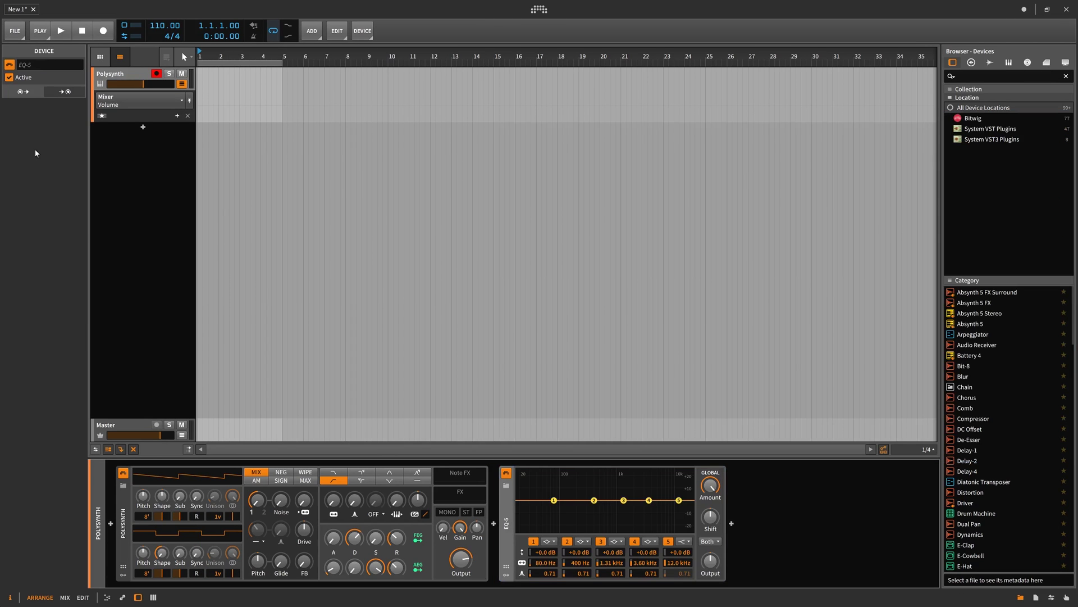
click(158, 101)
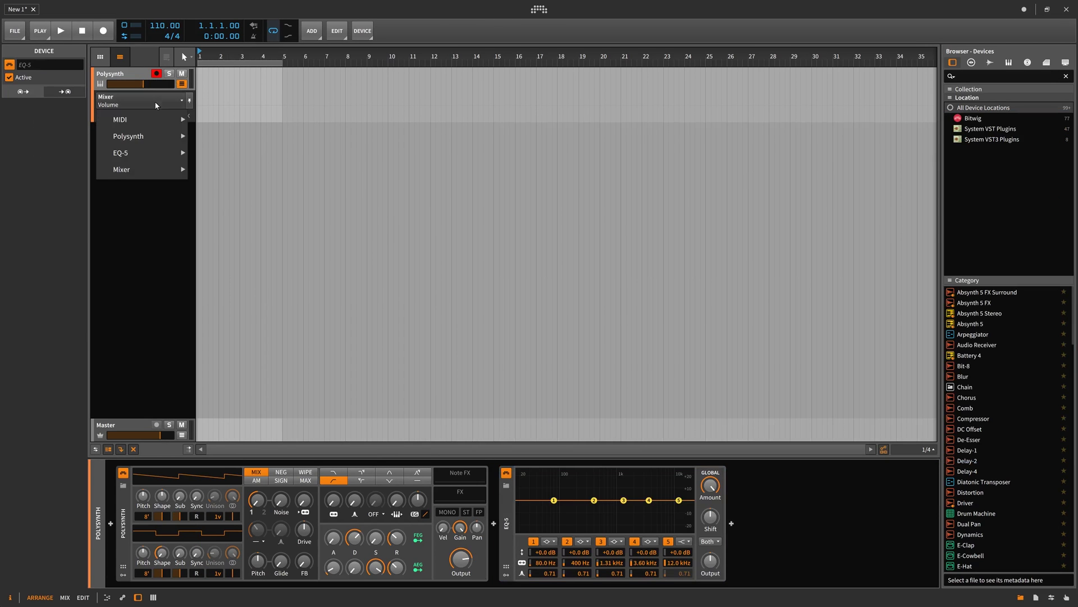
mouse_move(148, 155)
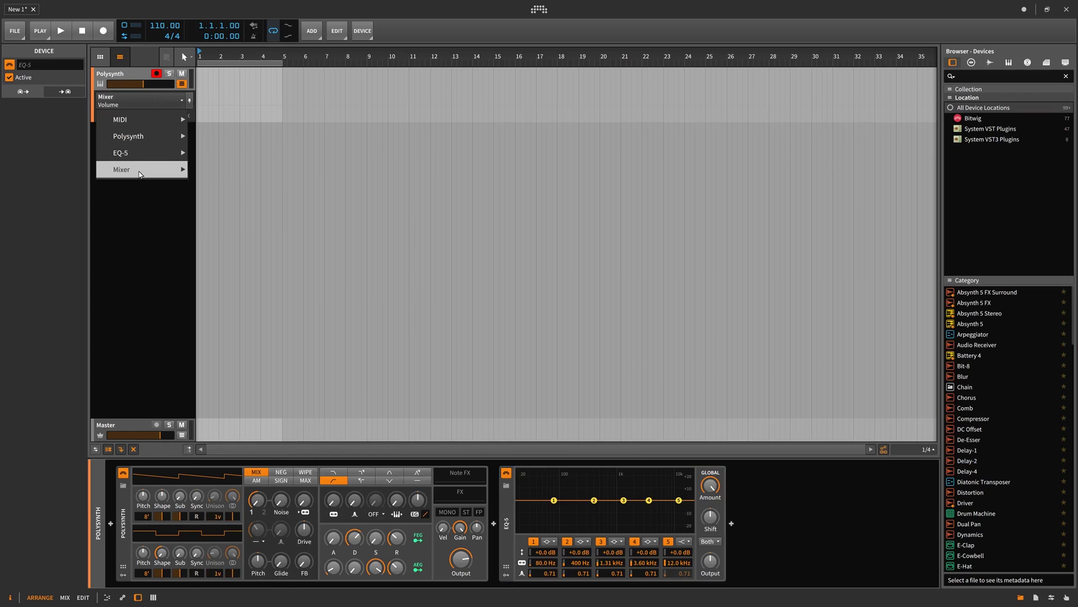
mouse_move(141, 175)
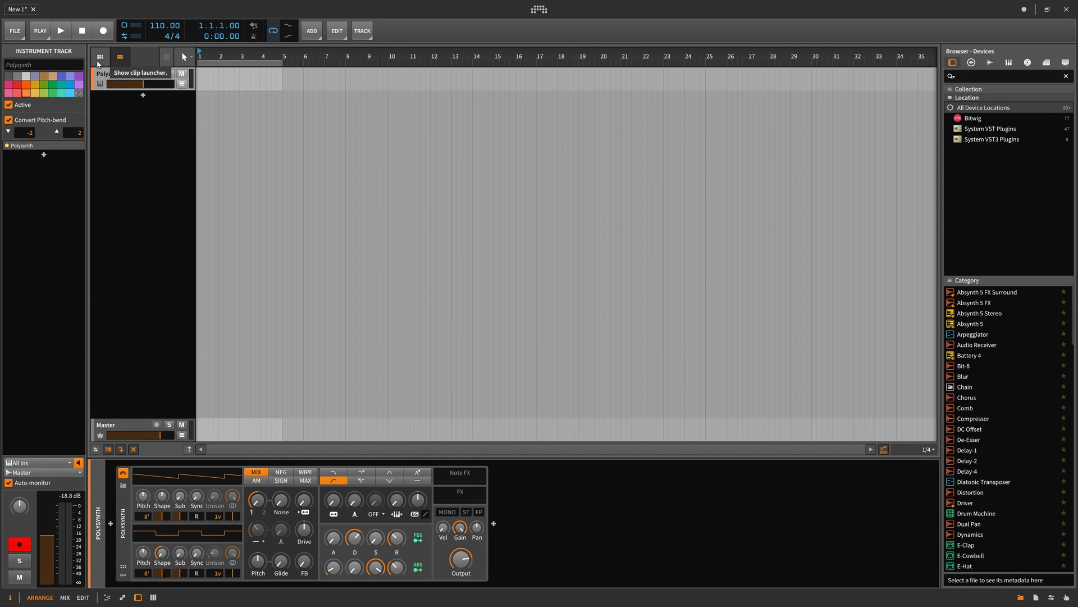
Show the clip launcher, record a clip into Polysynth's Scene 1 slot, stop, and launch it.
click(118, 60)
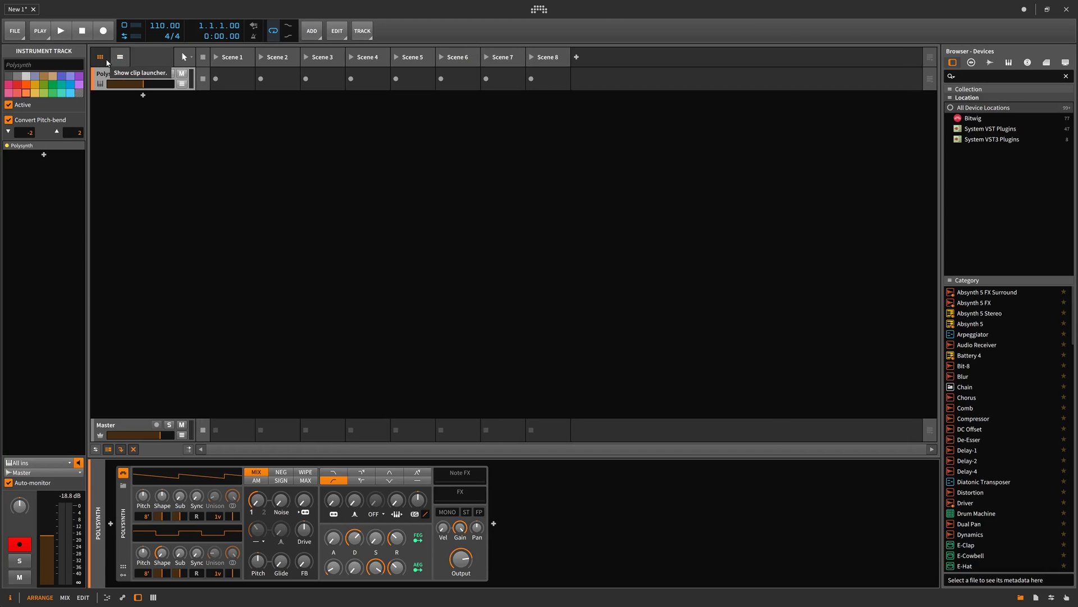
click(103, 60)
click(103, 62)
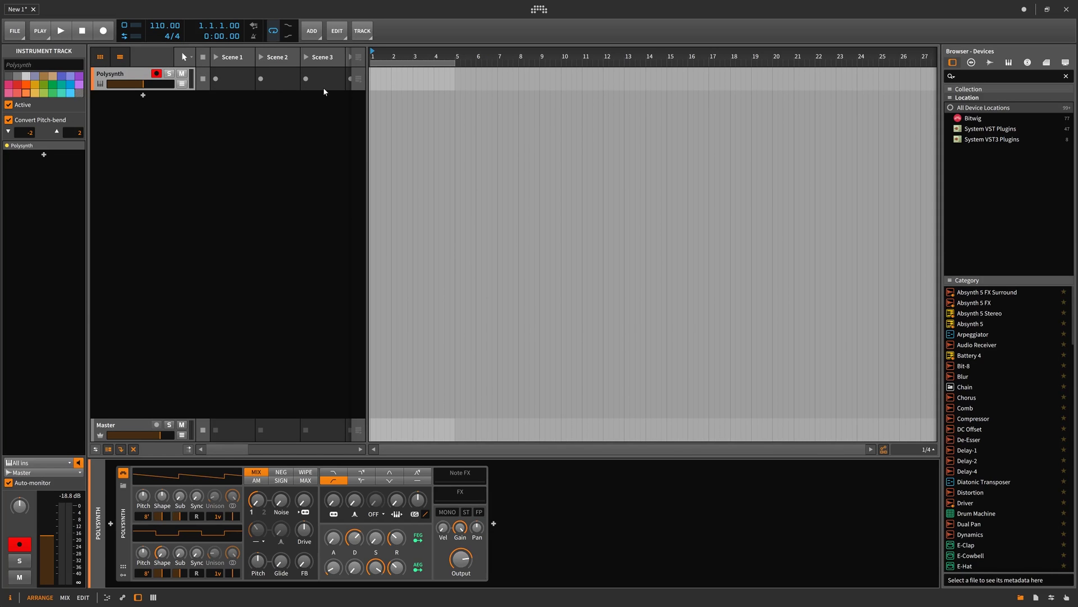
click(217, 80)
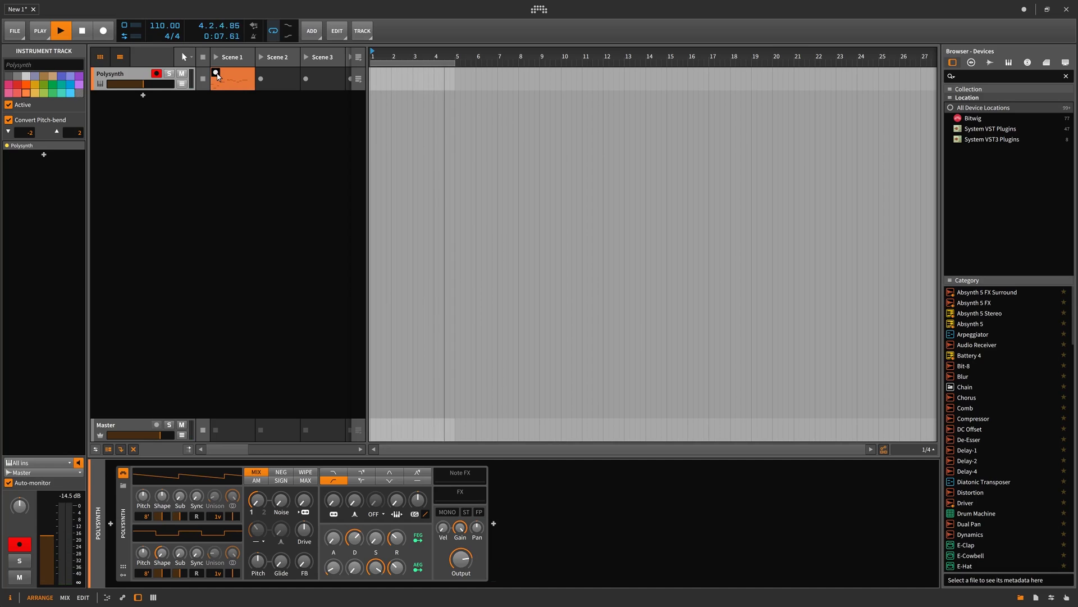
click(215, 73)
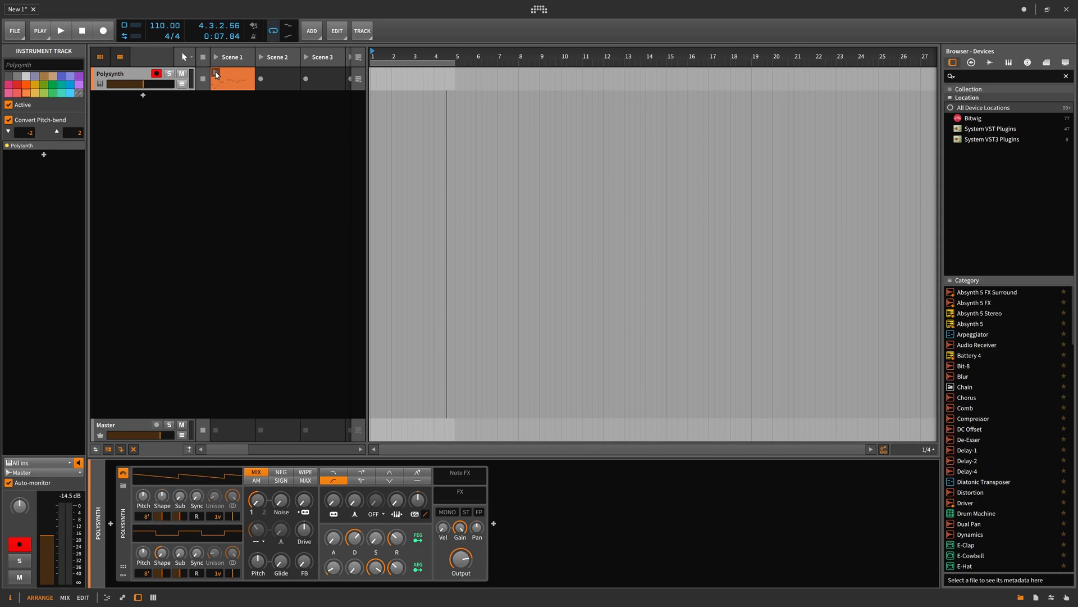
click(216, 72)
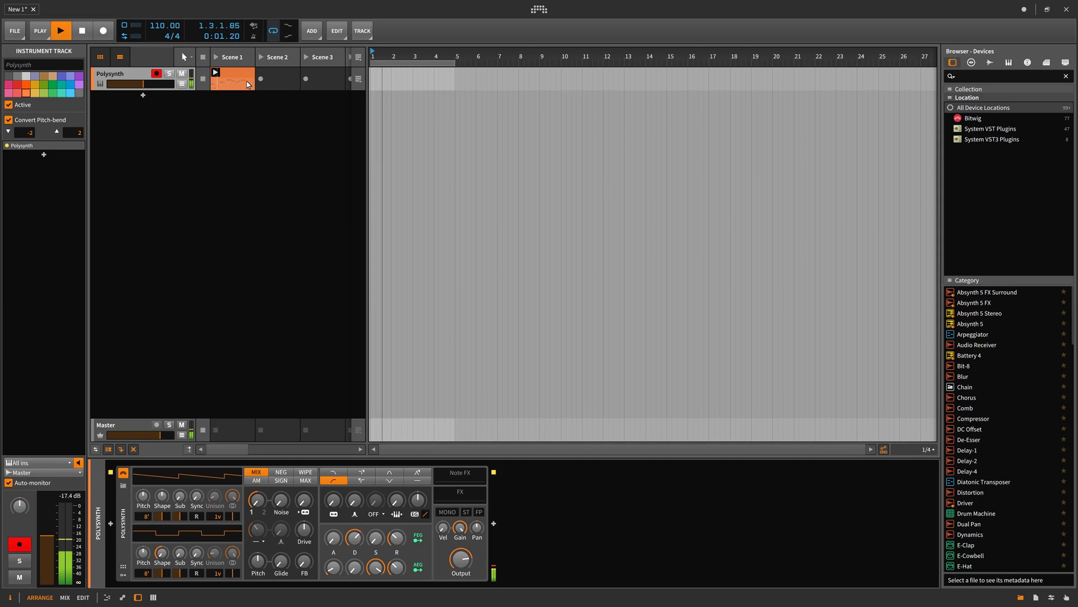
Shorten the Scene 1 clip's loop to bar 4, then duplicate the Polysynth track without its clip.
double_click(235, 77)
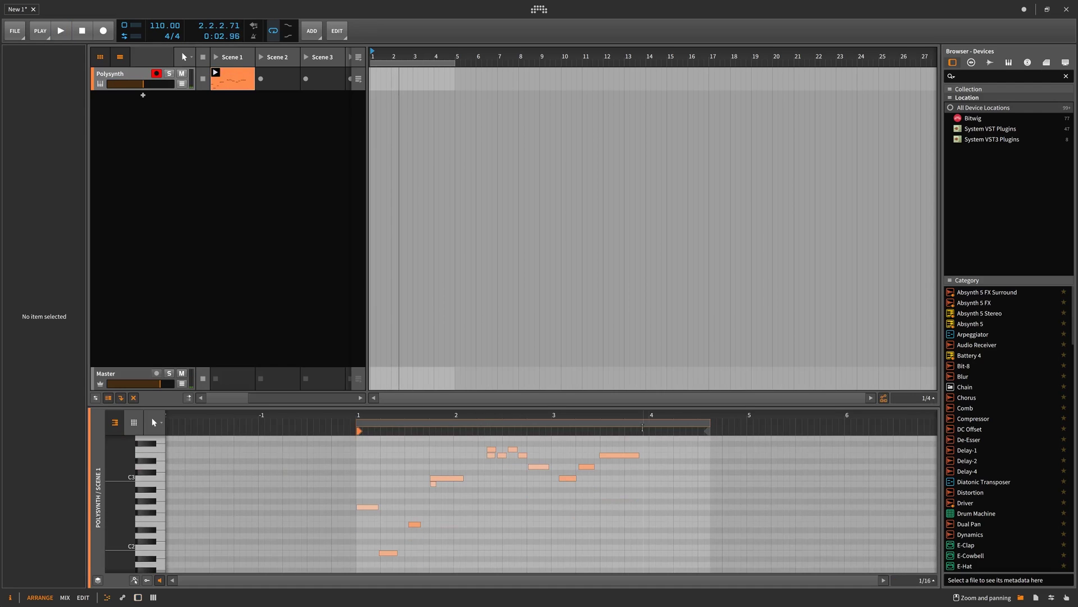
drag(710, 424, 651, 425)
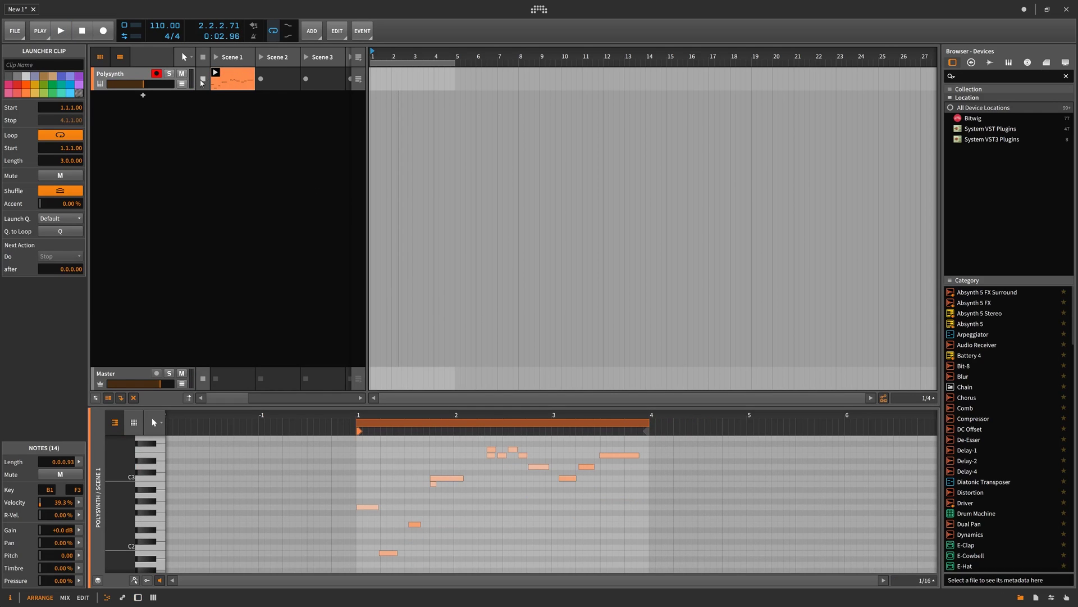
click(140, 72)
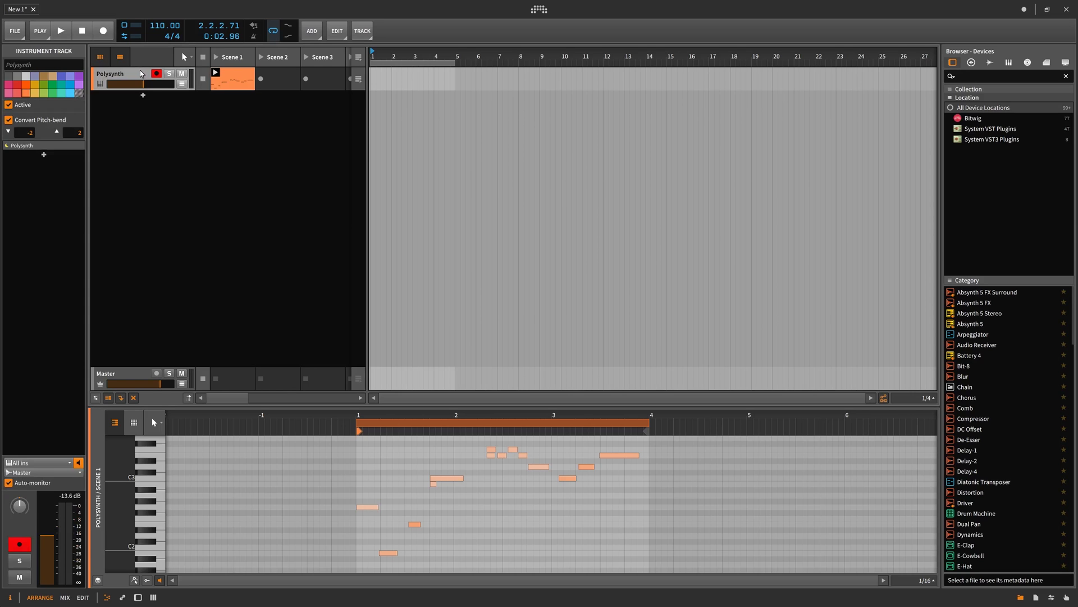
key(ctrl+d)
click(231, 98)
key(Delete)
Record a new clip on the second track's Scene 1, then play Scene 1 and stop.
click(216, 102)
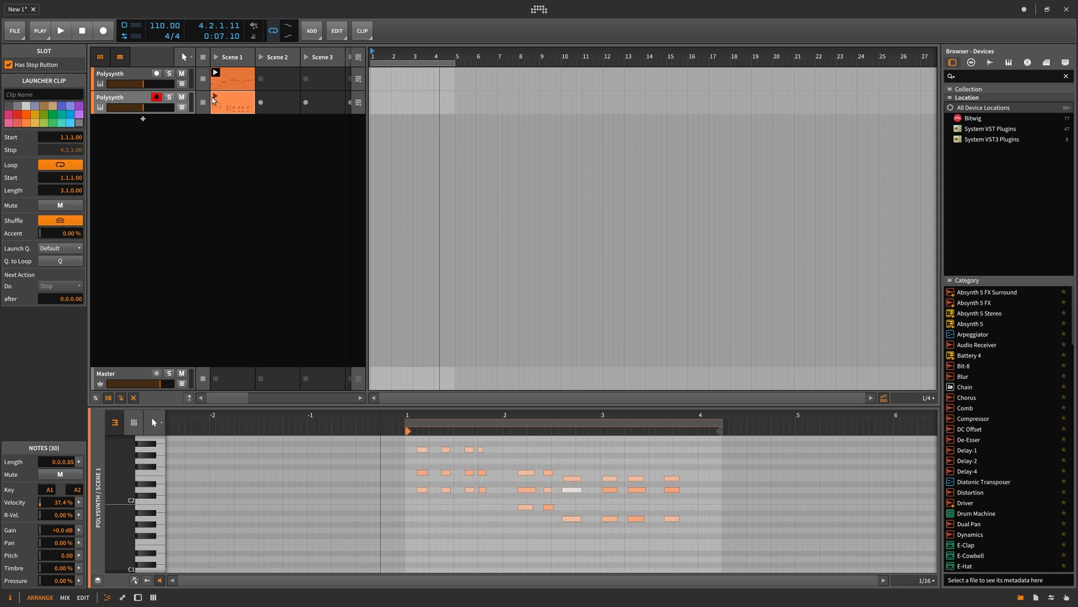
click(214, 58)
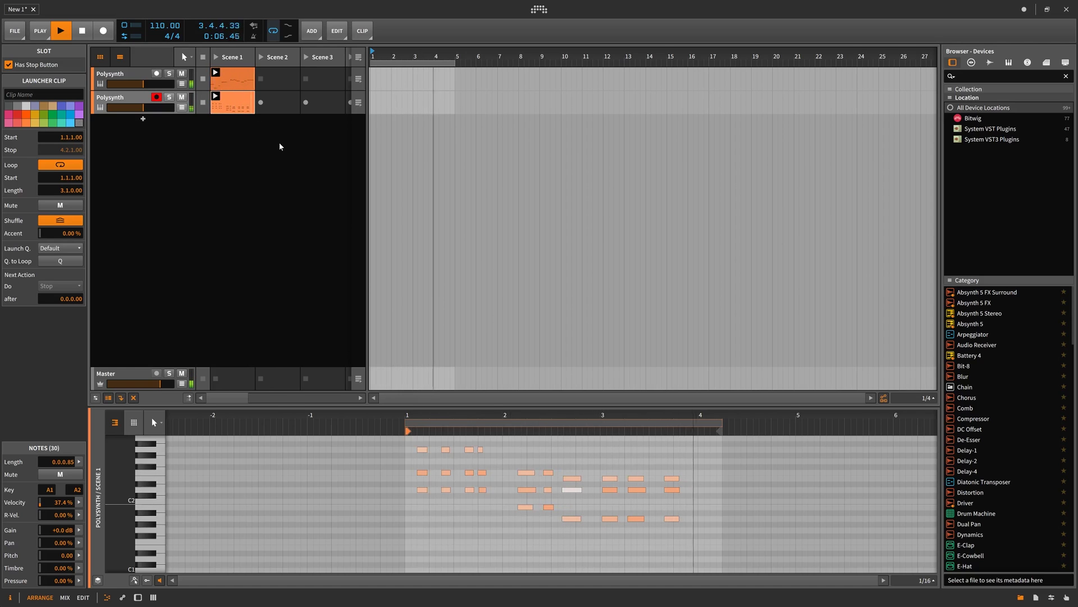
key(space)
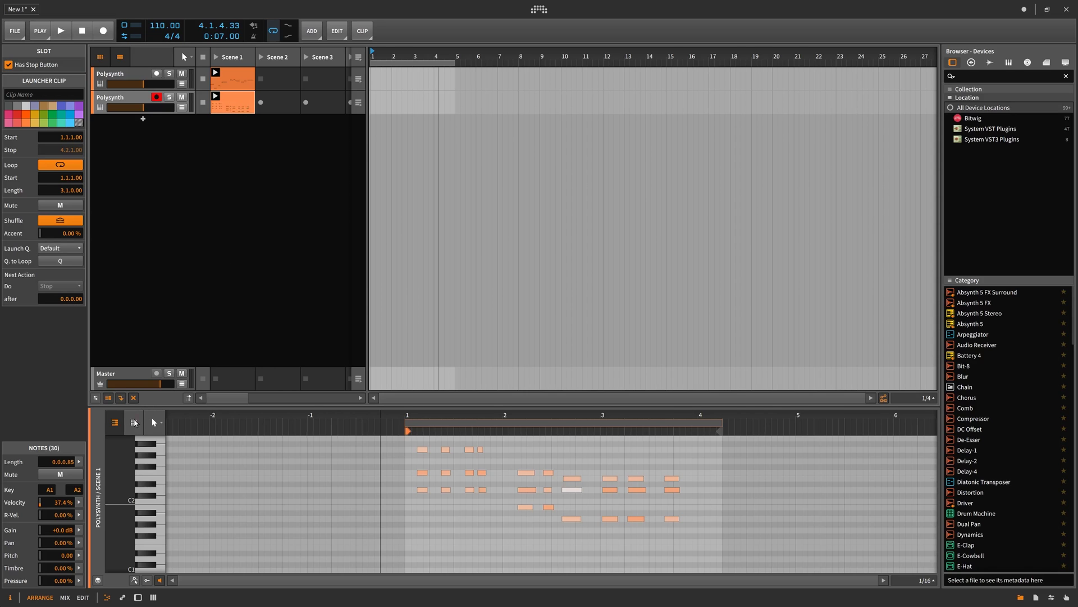
click(132, 423)
click(122, 423)
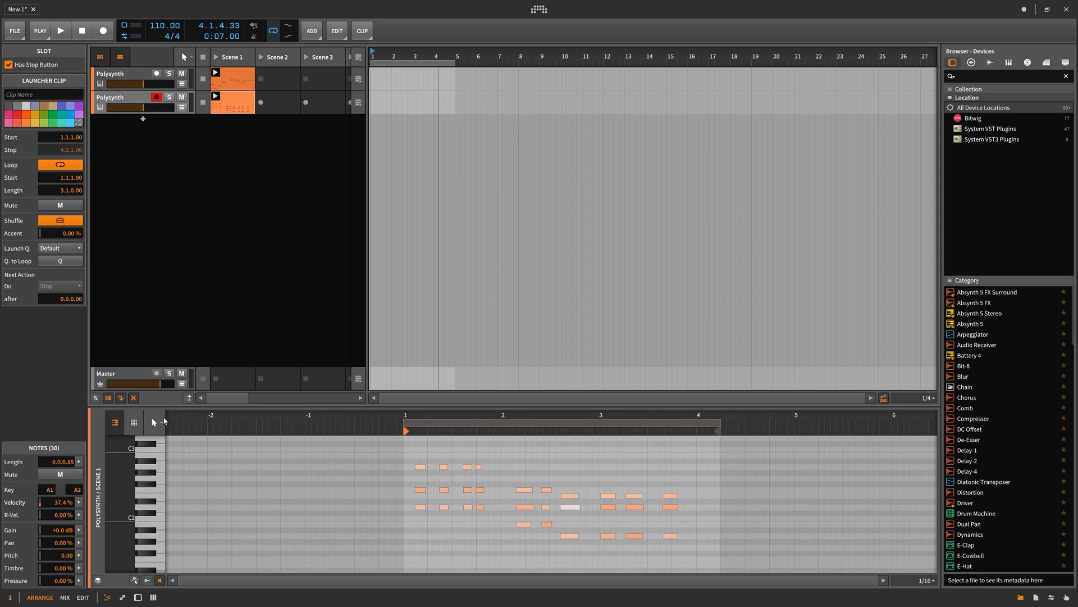
click(152, 421)
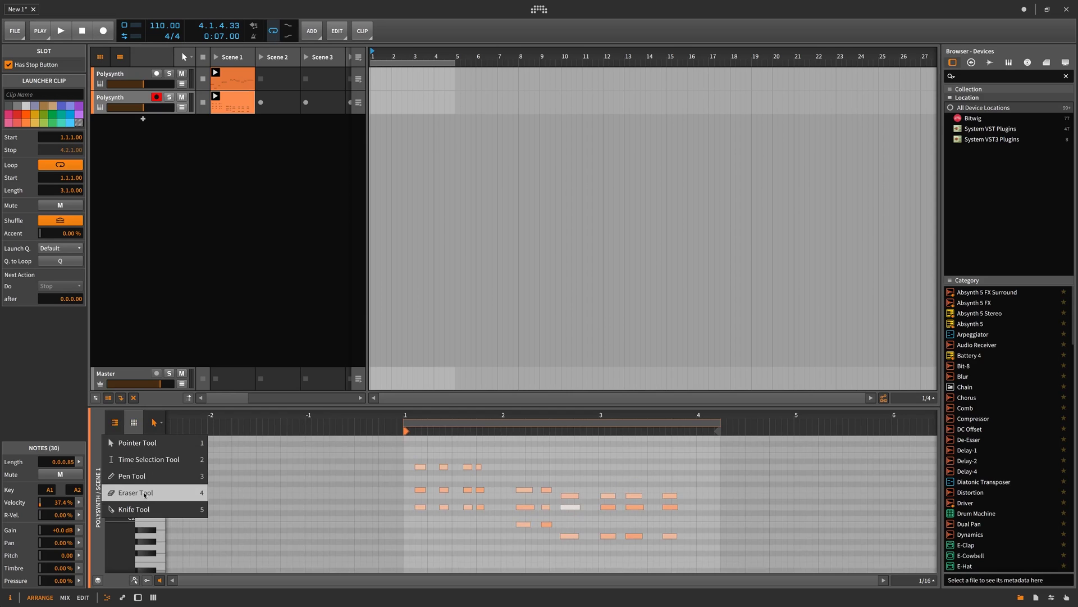
click(151, 400)
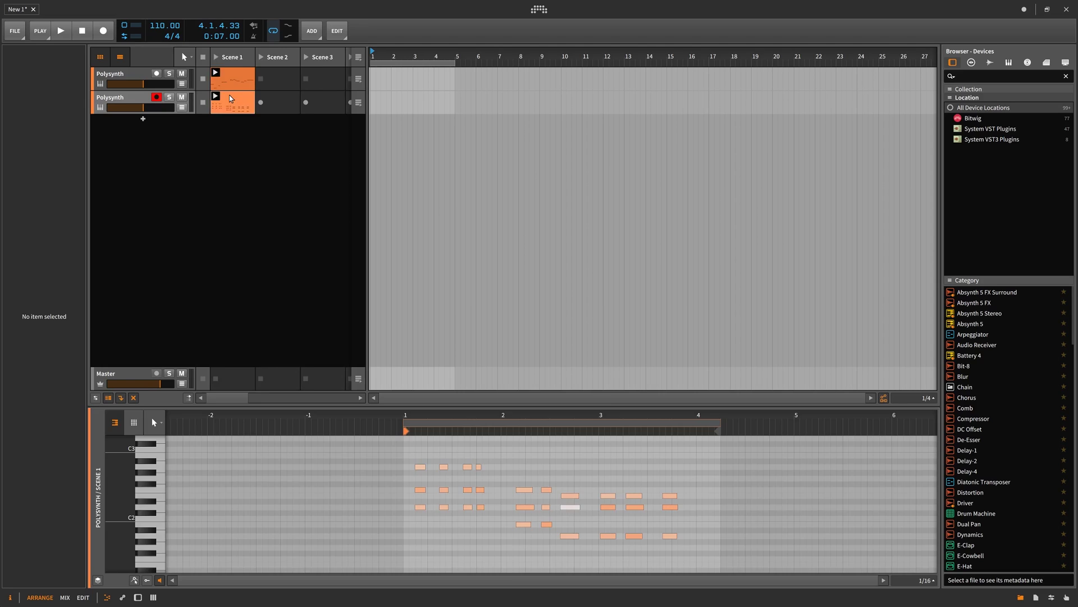
click(230, 98)
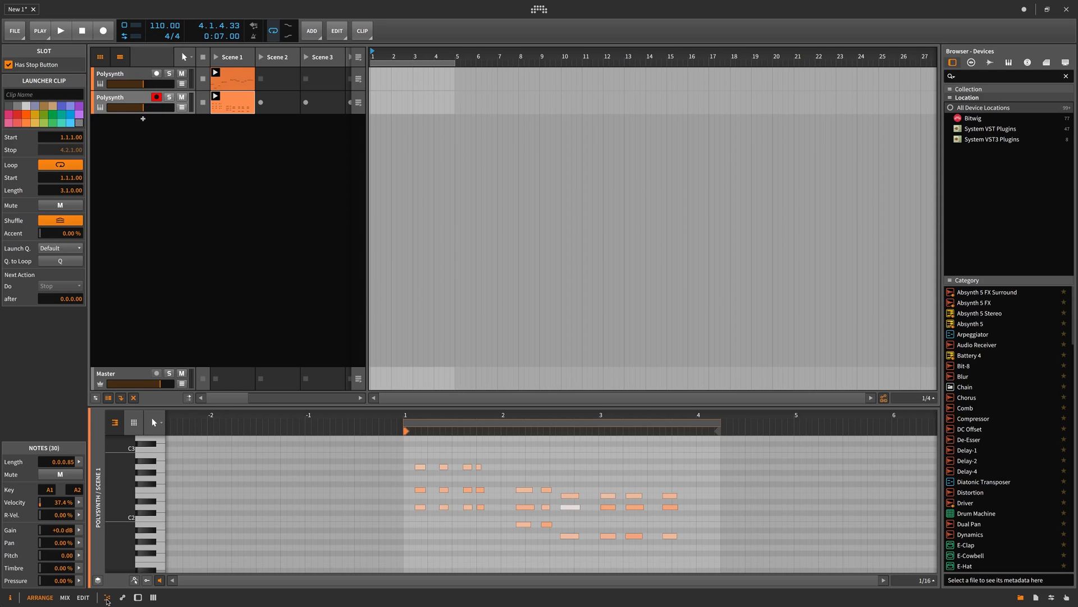
click(122, 597)
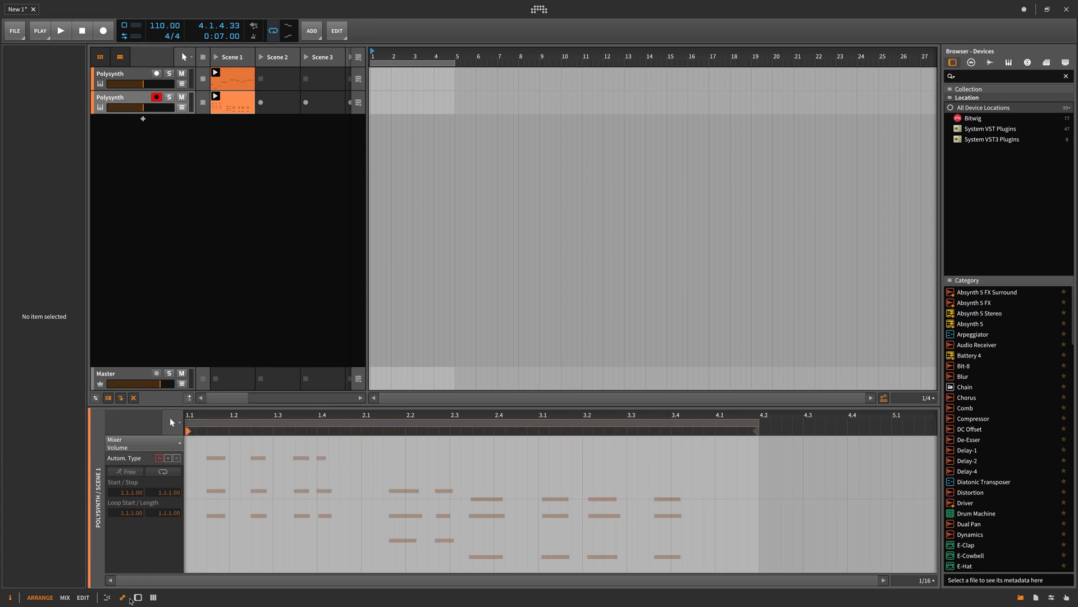
click(138, 598)
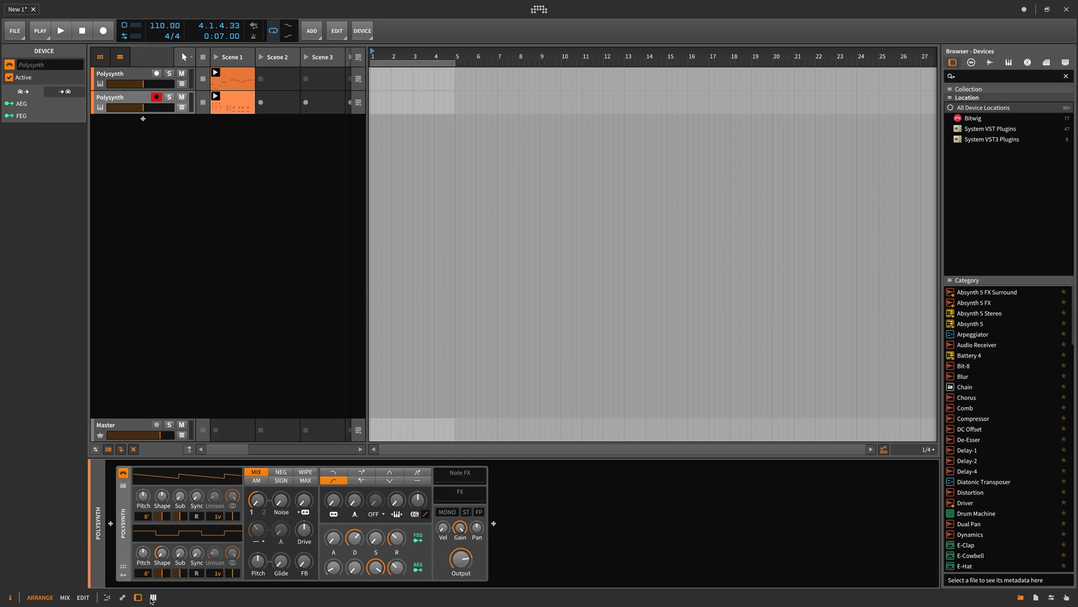
click(152, 597)
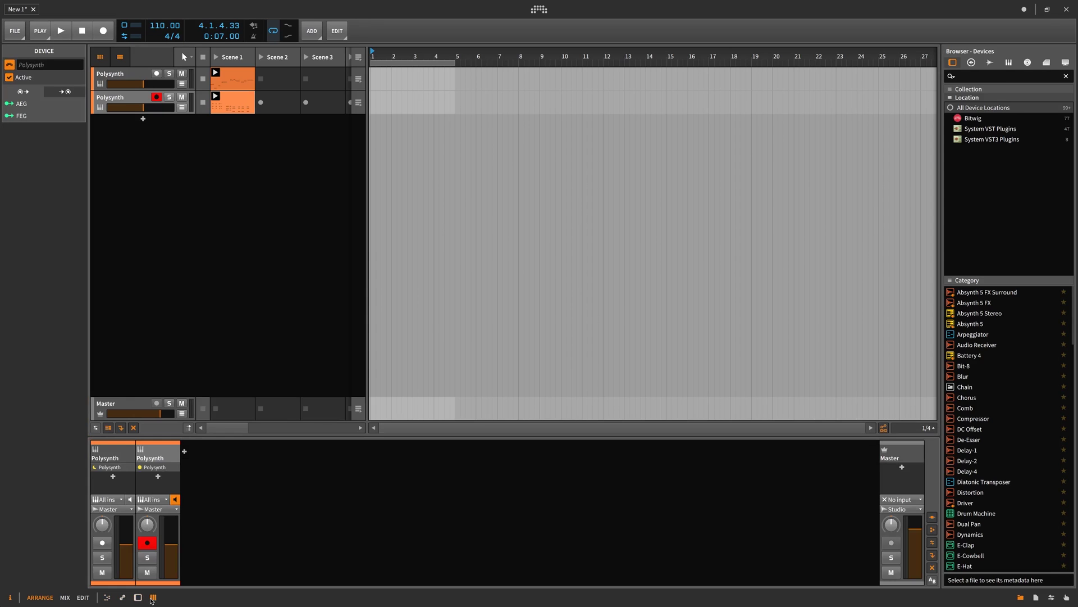
click(107, 597)
click(65, 597)
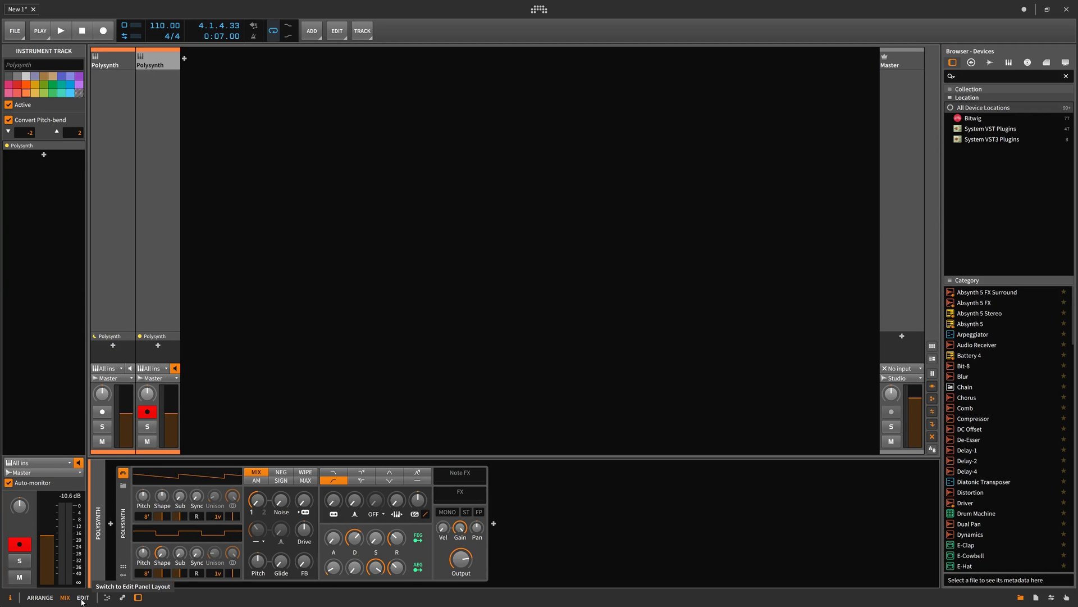
click(82, 598)
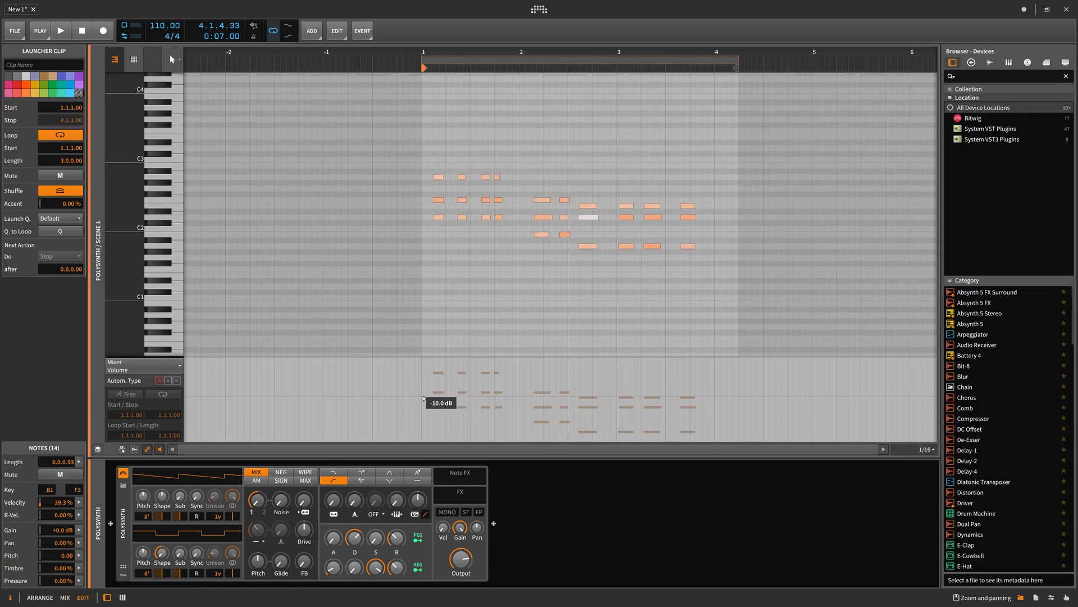
key(alt+1)
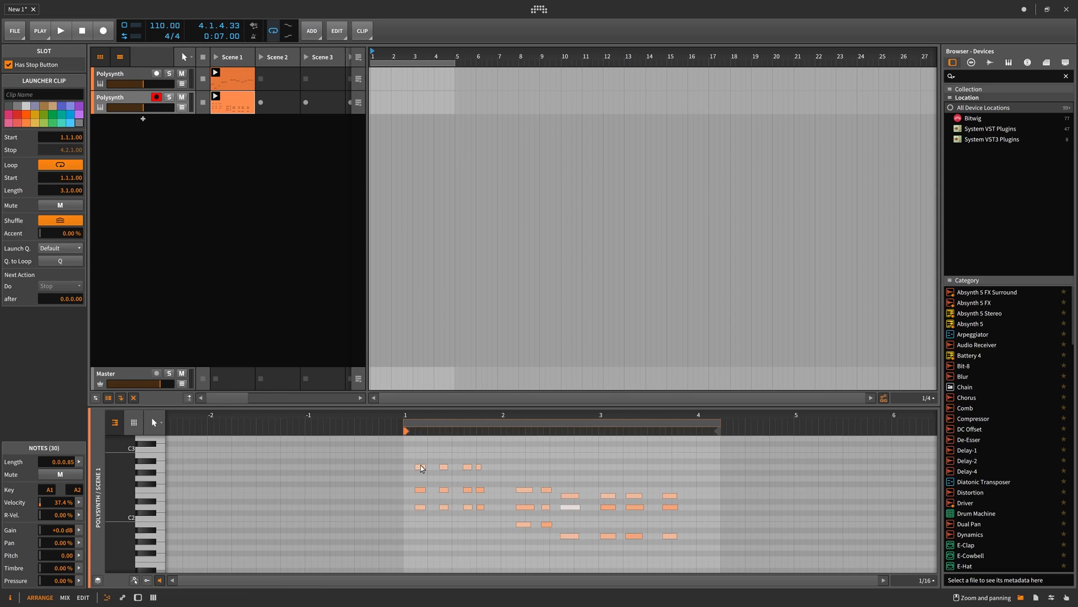
Select the first A2 note and briefly open the velocity expression lane.
click(421, 467)
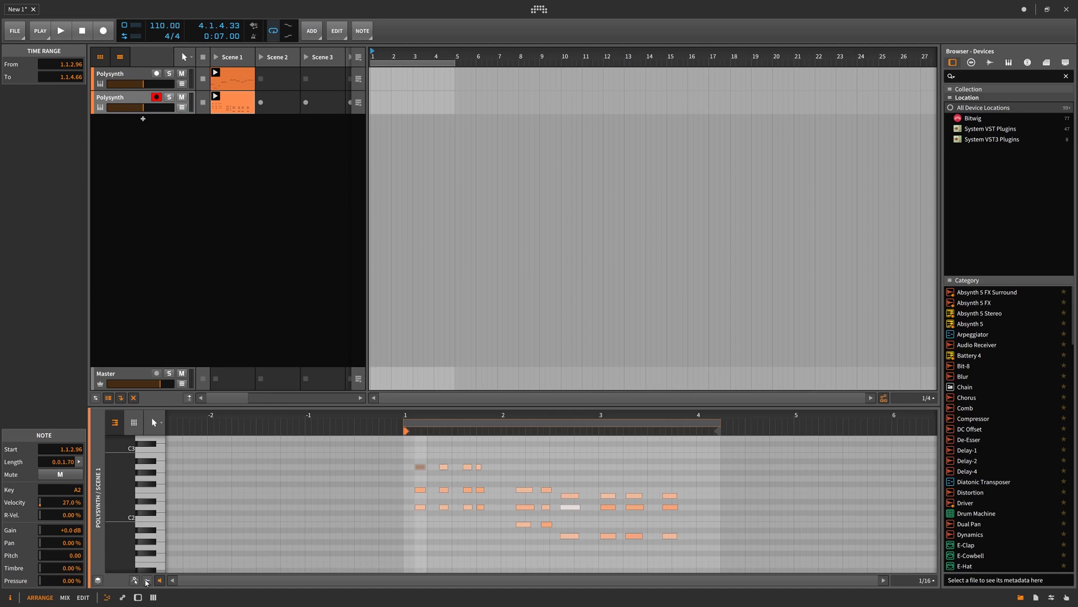
click(147, 581)
click(159, 532)
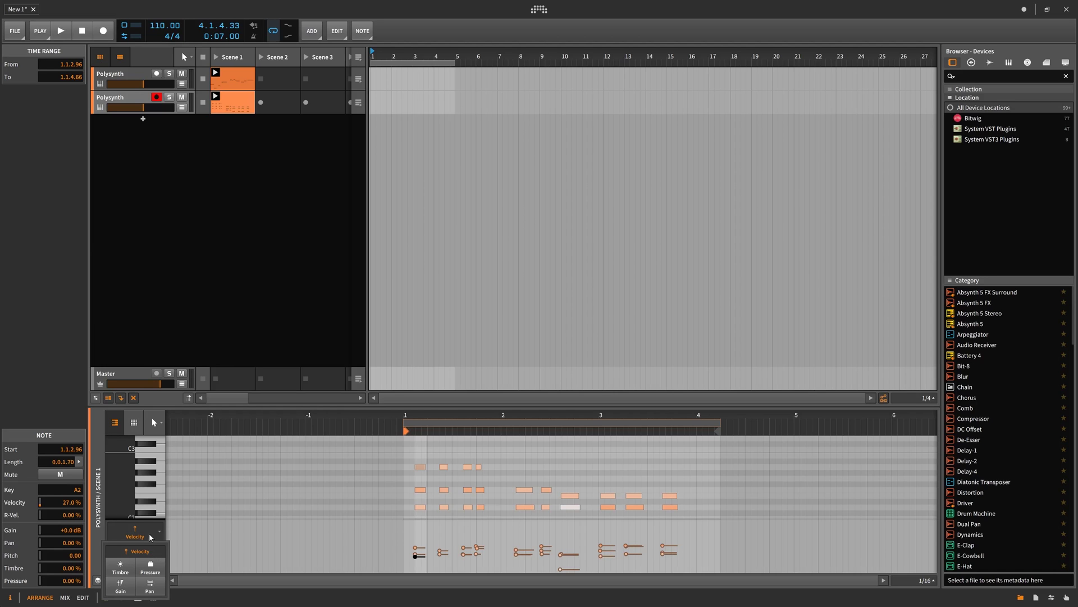
click(151, 537)
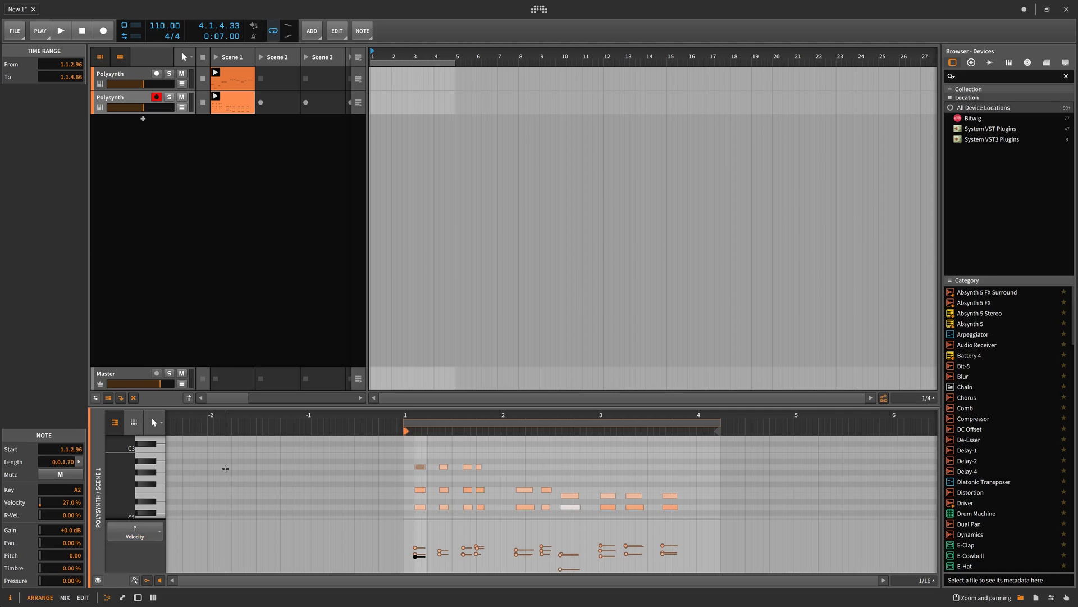
click(134, 581)
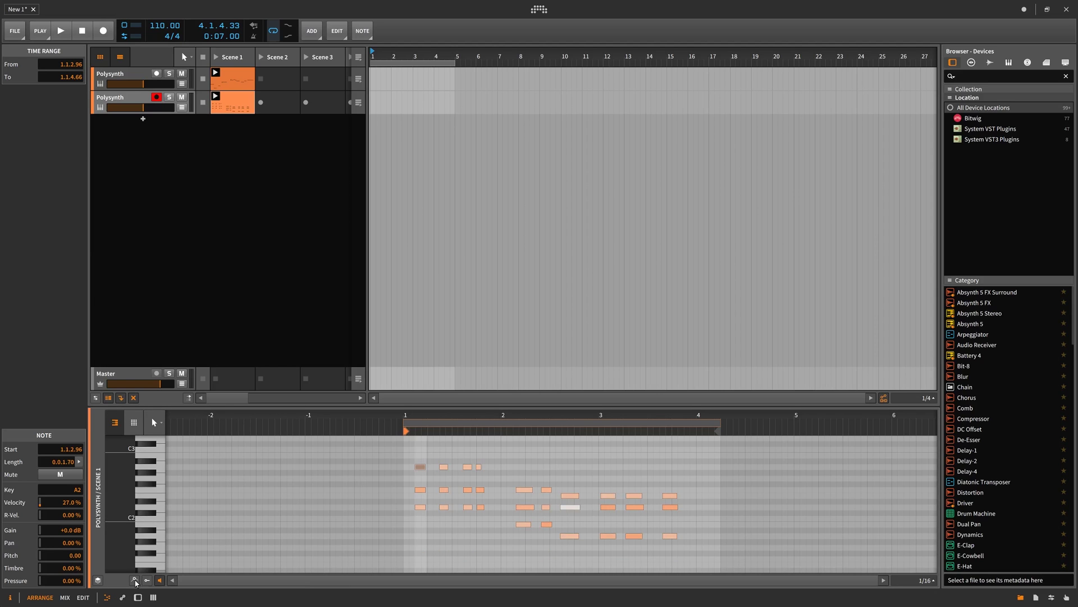
Enable micro-pitch expressions and bend the A2 note's pitch point down to -1.00.
click(135, 581)
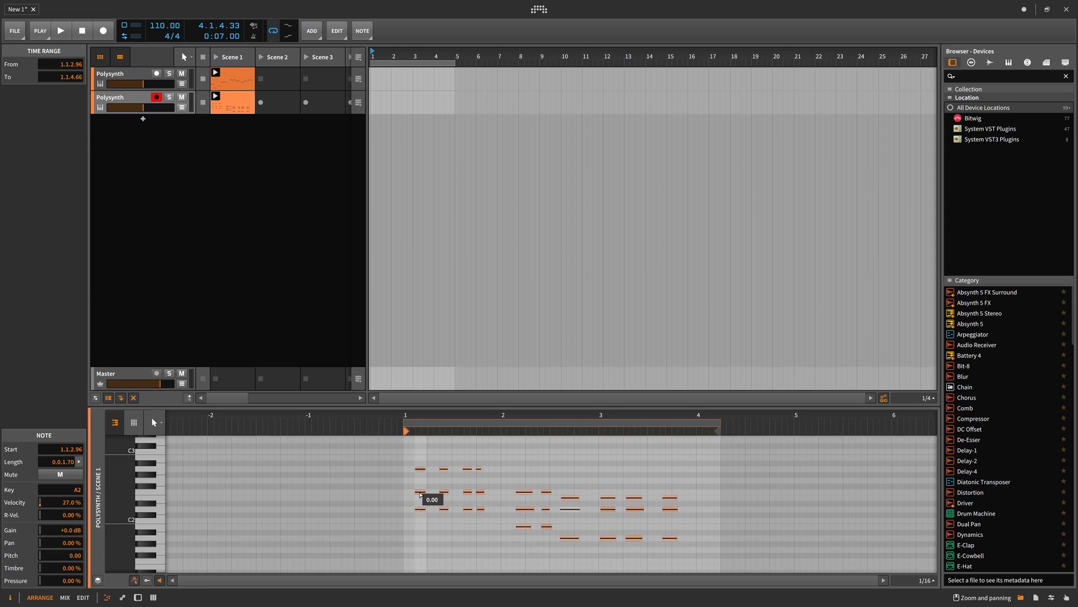
click(420, 493)
click(422, 493)
drag(416, 492, 422, 504)
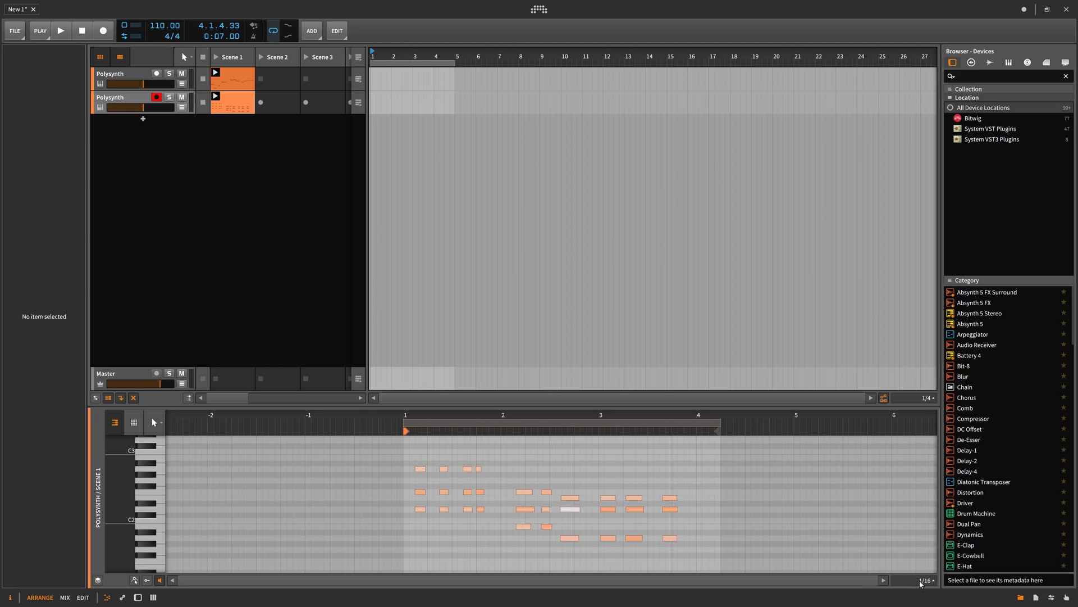
Turn off Automatic in the GRID settings so the note grid is fixed at 1/16 straight.
click(899, 583)
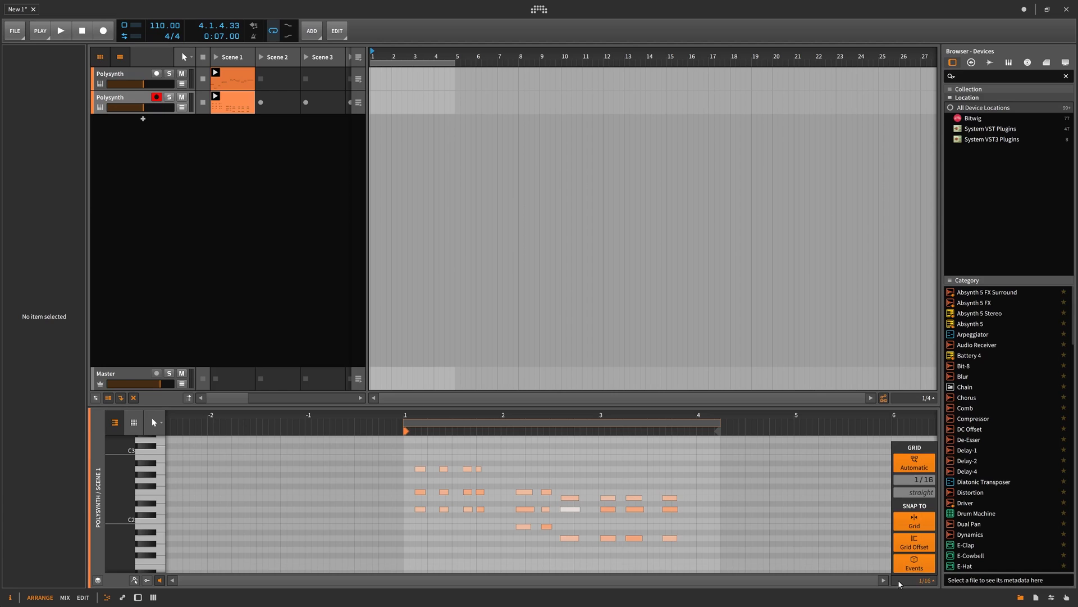
click(920, 483)
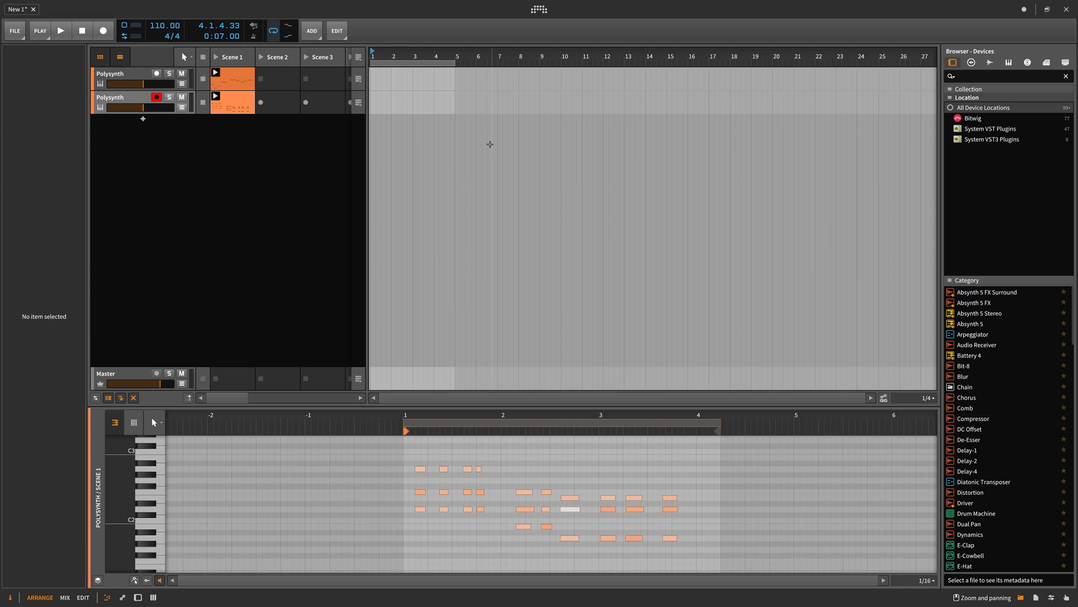
Create a trial arranger clip, move it to bar 3, undo it, and show the note editor's clip layers.
double_click(372, 73)
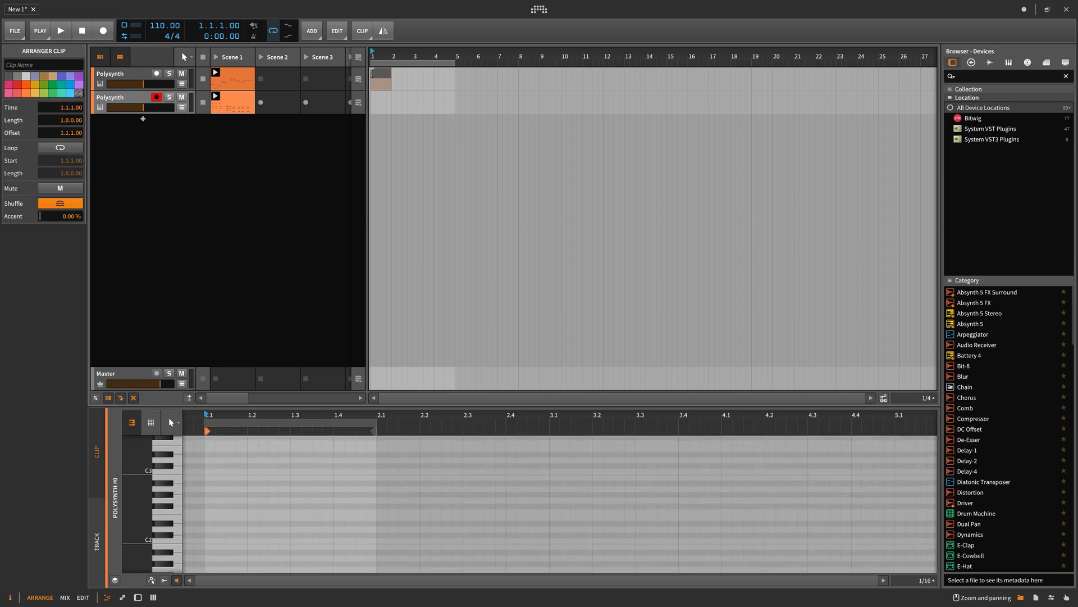
drag(419, 74, 422, 75)
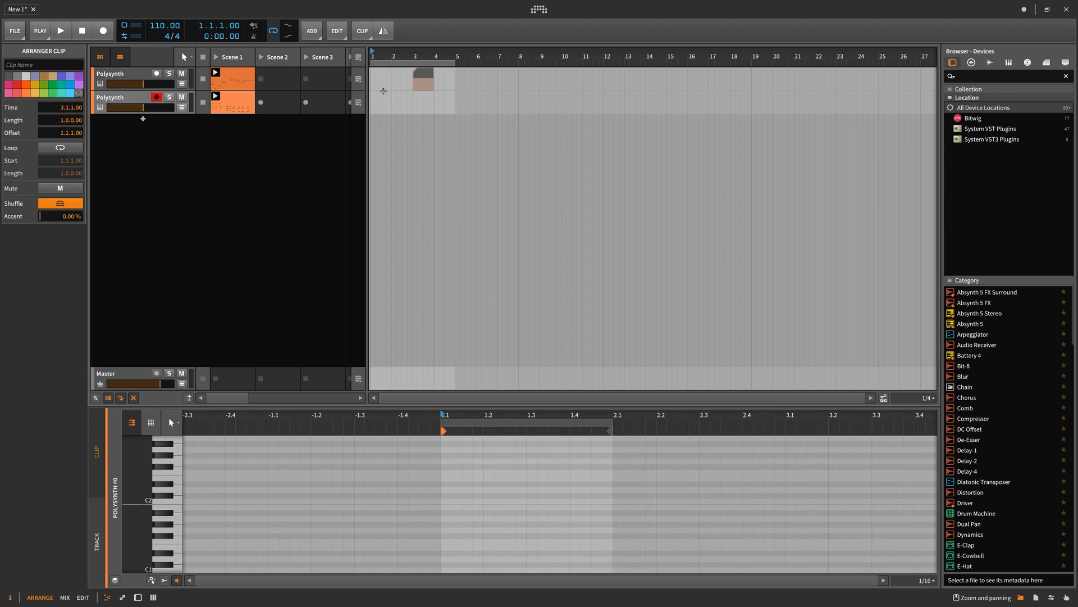
key(ctrl+z)
key(ctrl+z)
key(ctrl+z)
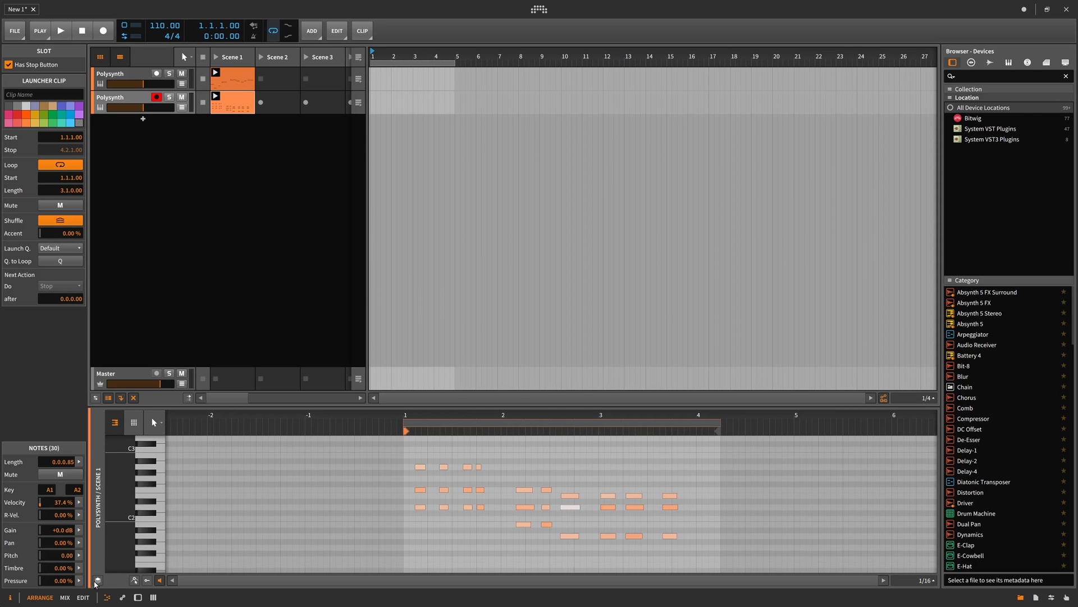
click(96, 581)
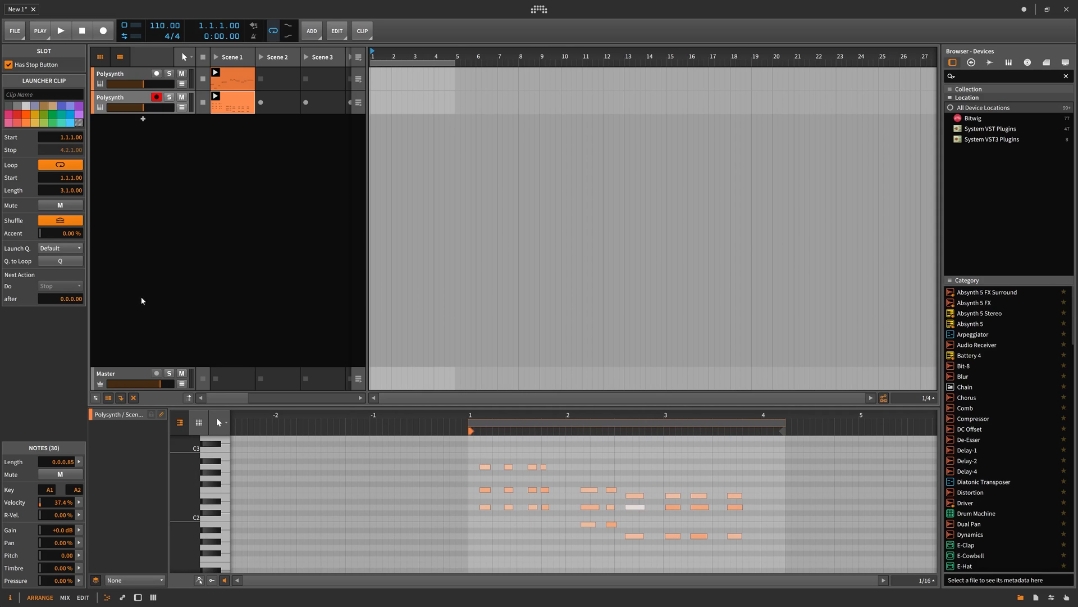
Arm track 1, copy the lower launcher clip into the arrangement at bar 1, and play it from bar 1.
click(128, 74)
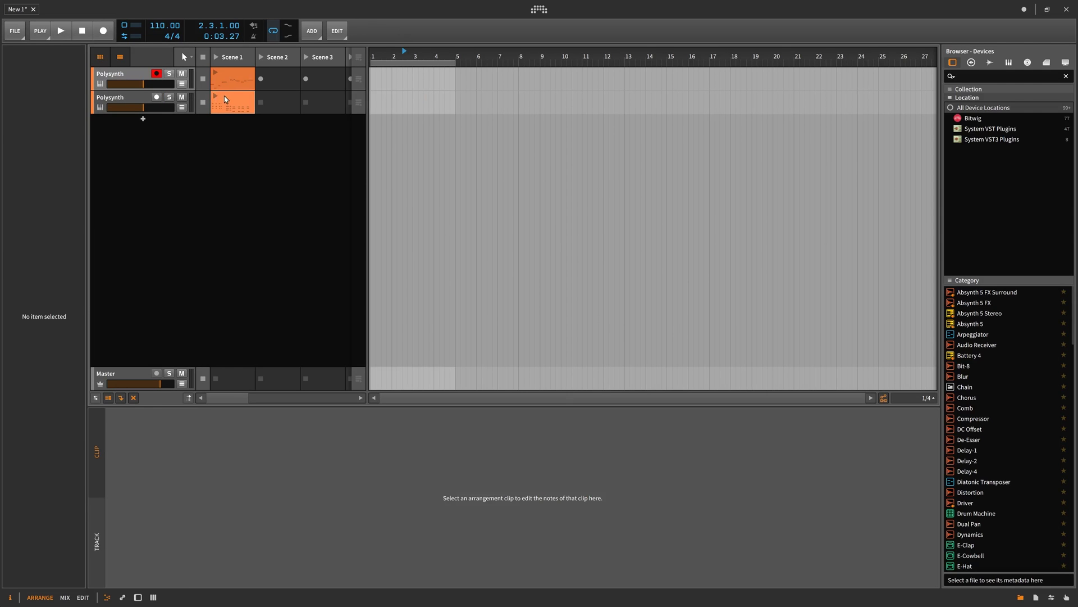
drag(224, 96, 373, 100)
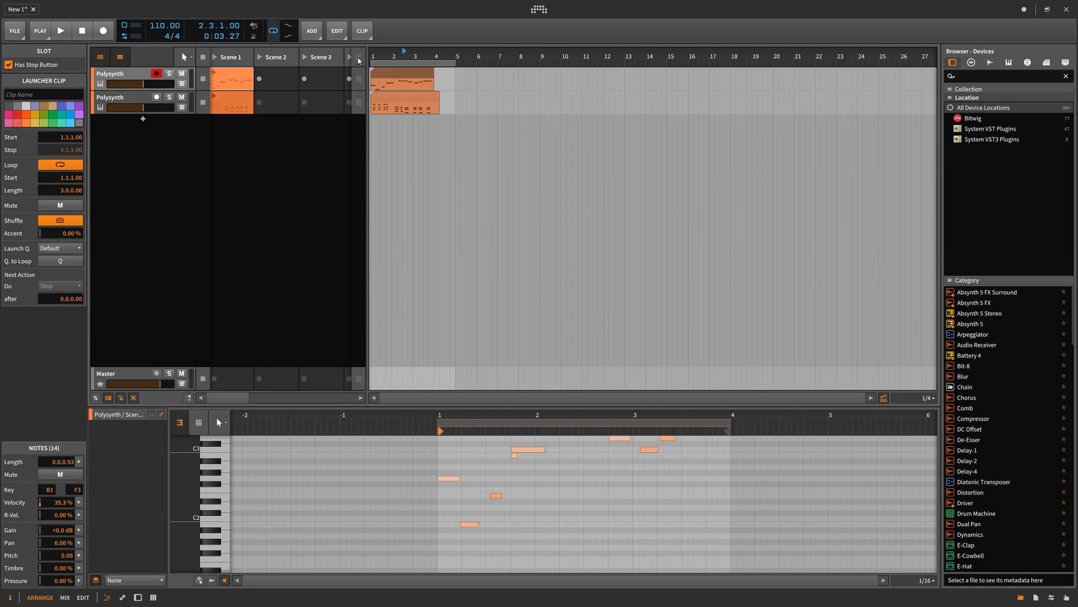
click(372, 59)
key(space)
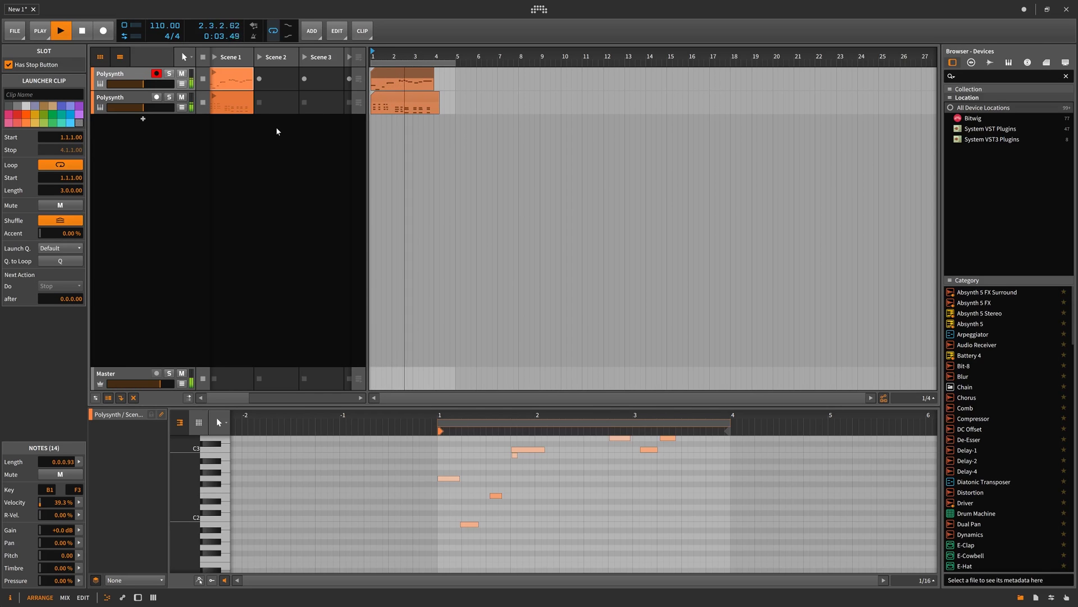
key(space)
Undo the old launcher clips, copy both tracks' arrangement clips into Scene 1, then show the mixer.
key(ctrl+z)
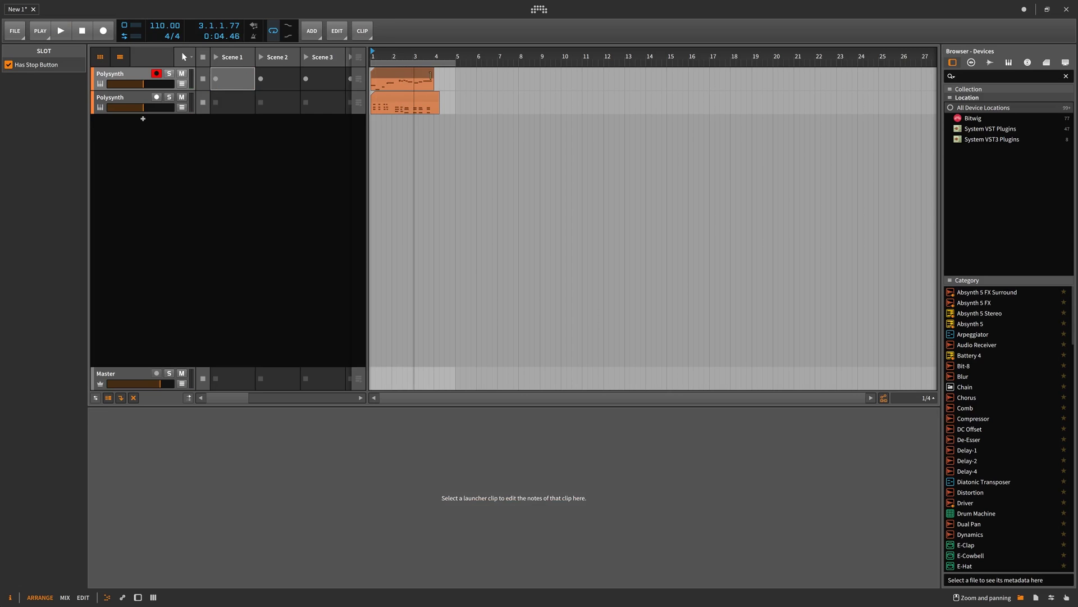
drag(411, 80, 233, 79)
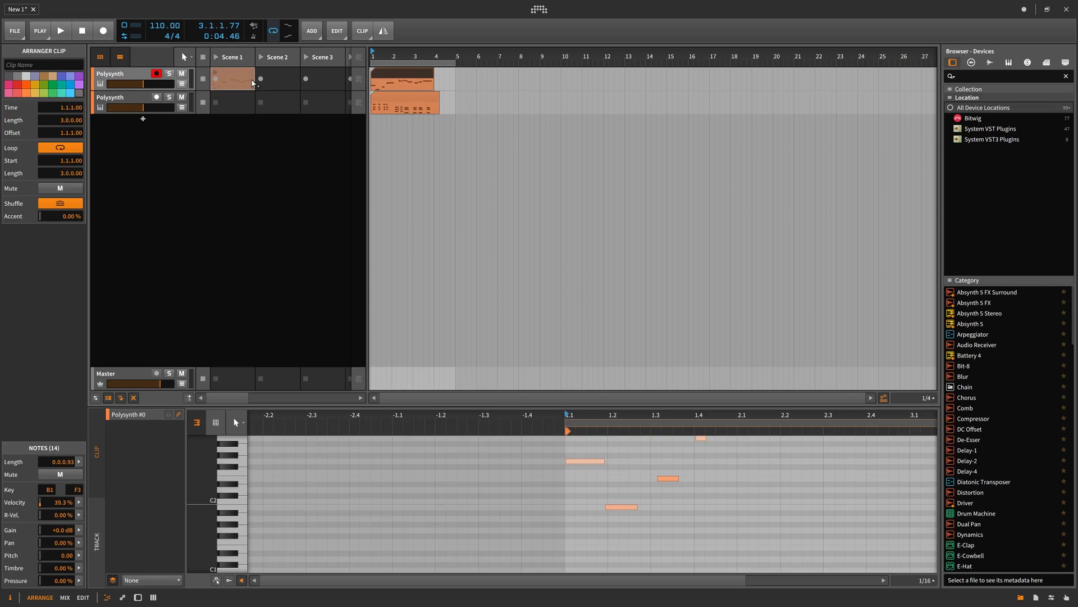
drag(388, 102, 233, 102)
click(386, 80)
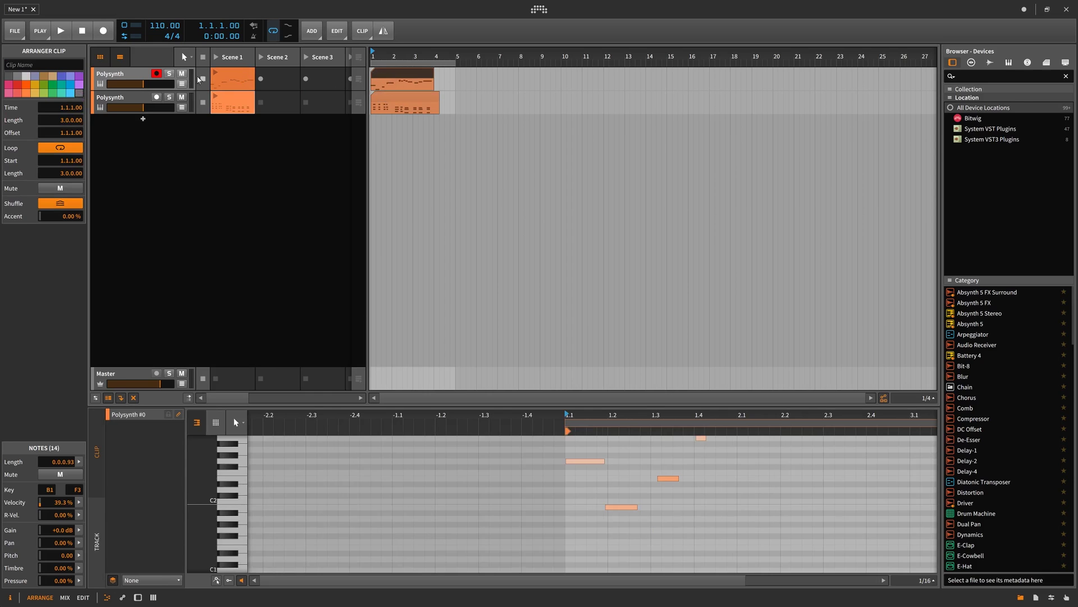
click(72, 64)
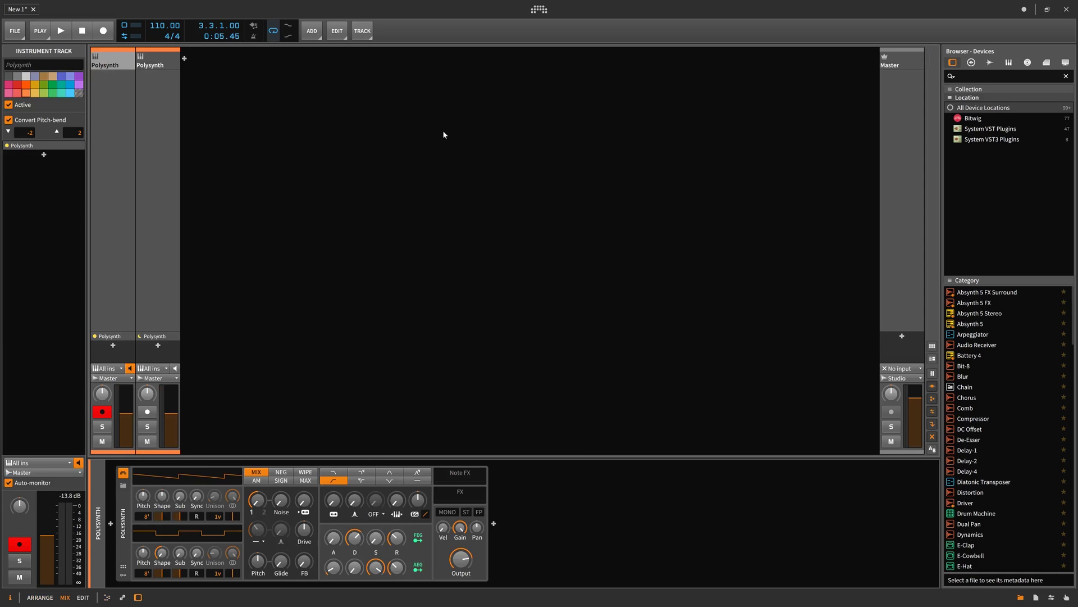
Show the clip launcher in the mixer, compare single and big clip heights, then hide it.
click(932, 347)
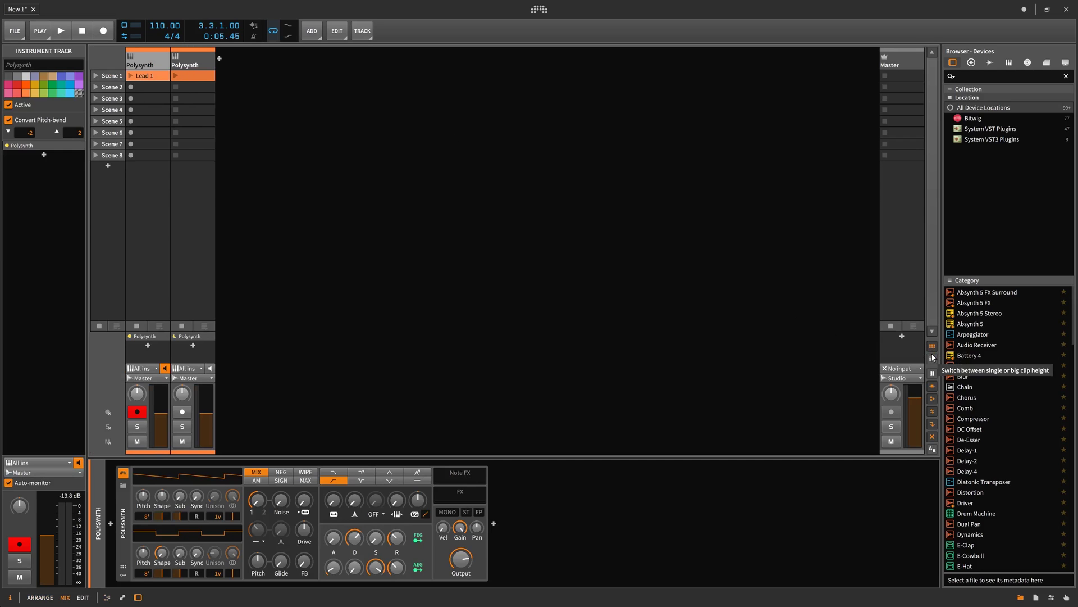
click(933, 359)
click(933, 360)
click(933, 360)
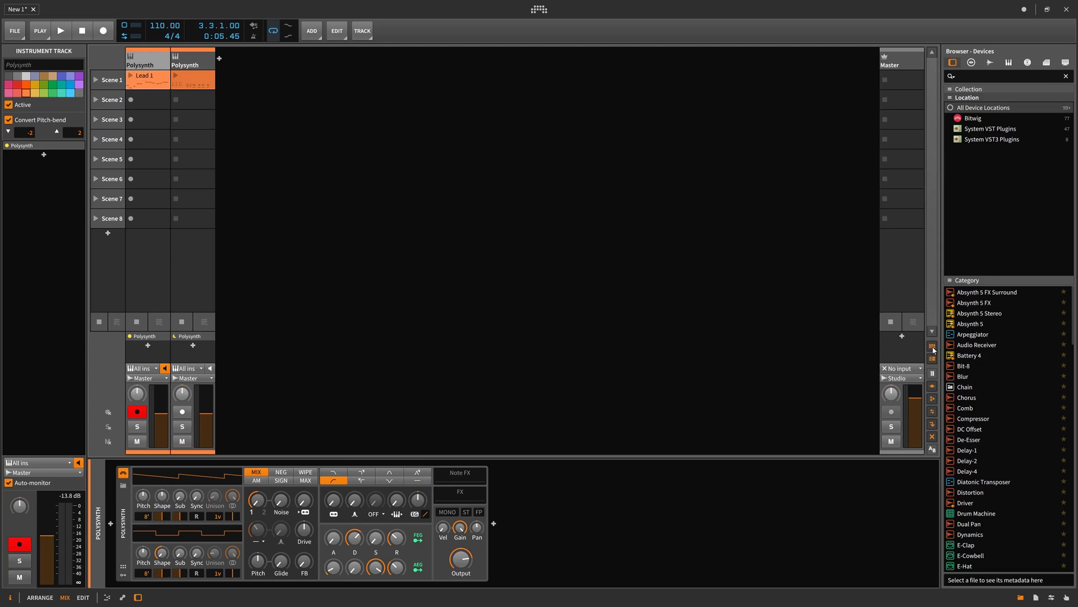
click(933, 347)
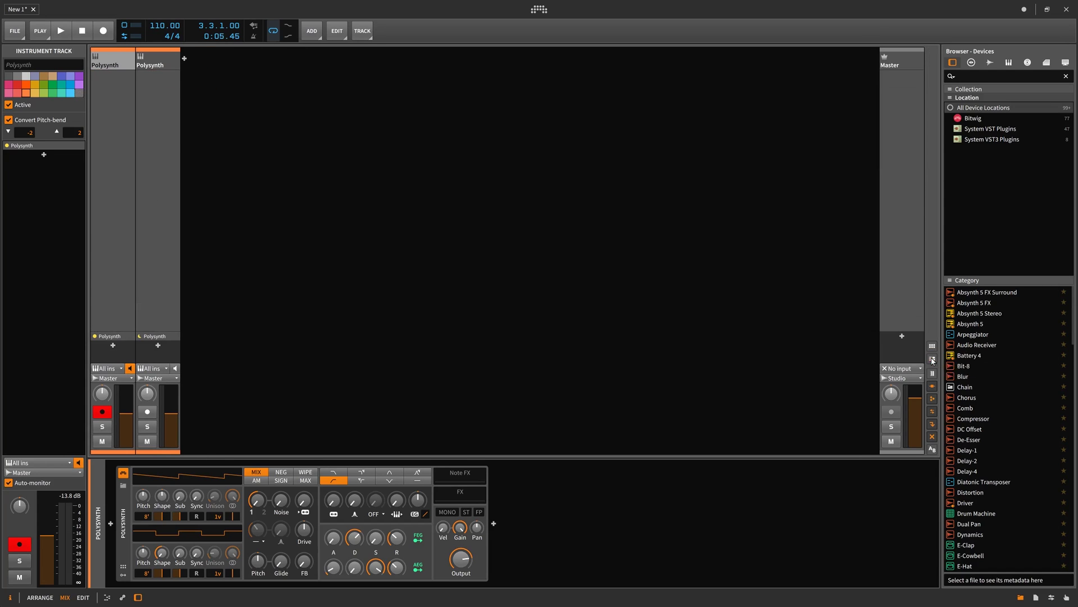
Turn on large level meters on the mixer strips and play the song to watch them.
click(933, 374)
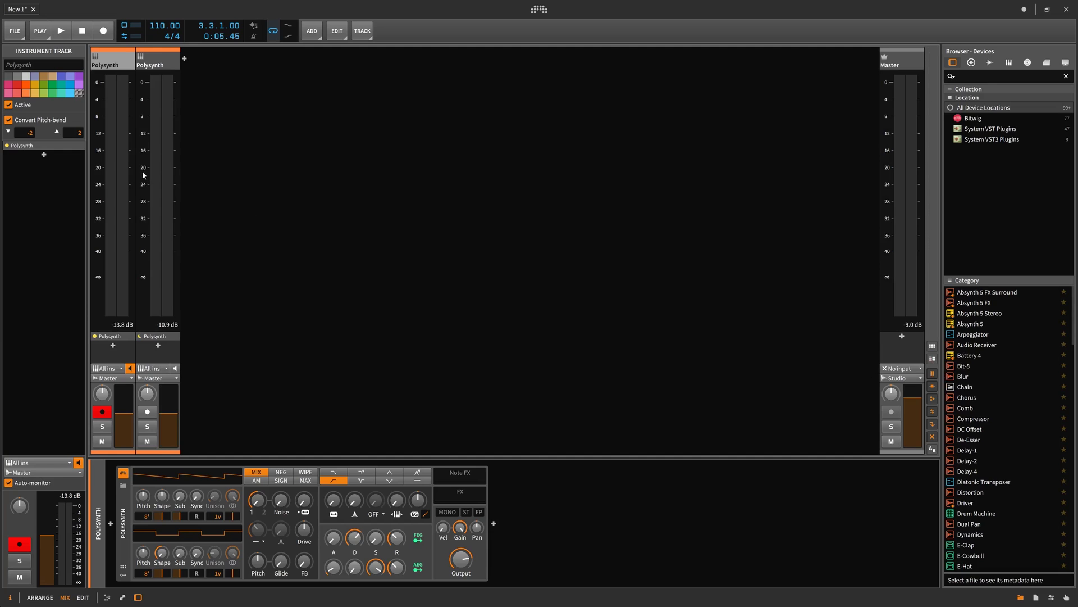
key(space)
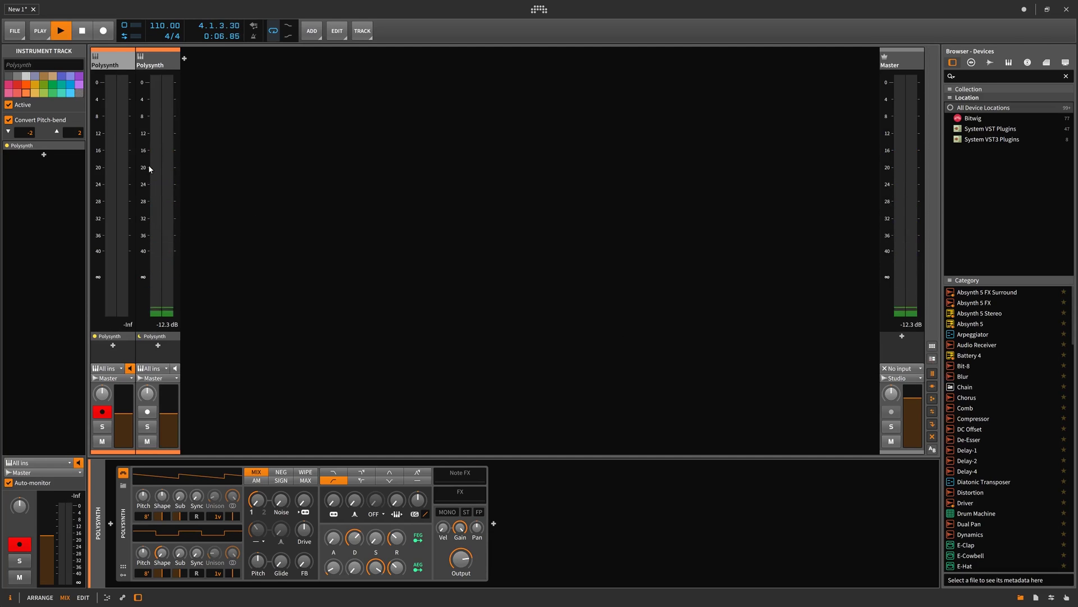
key(space)
key(space)
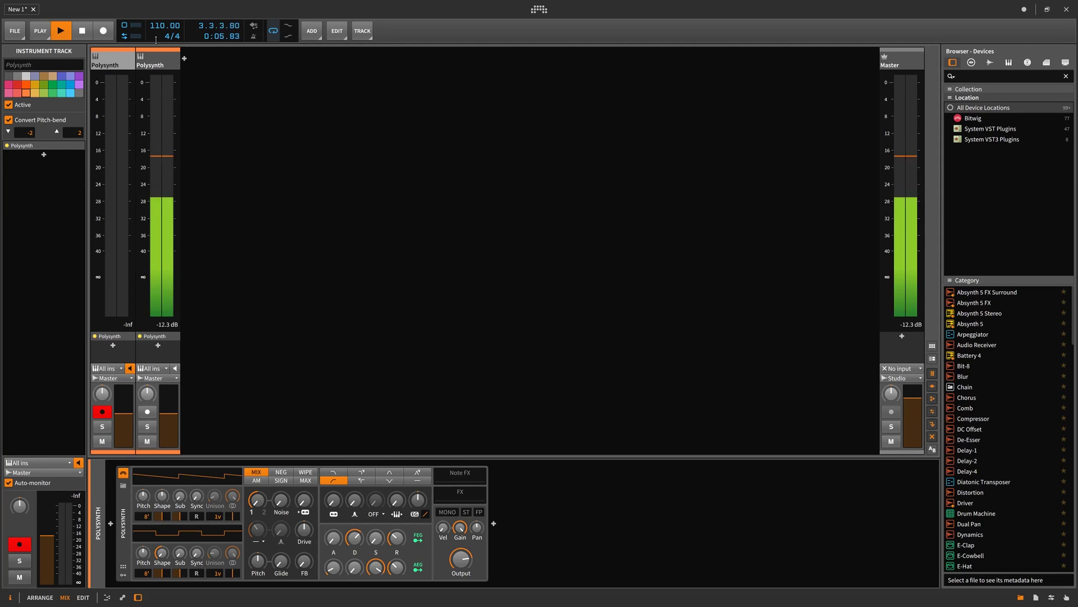
key(space)
key(space)
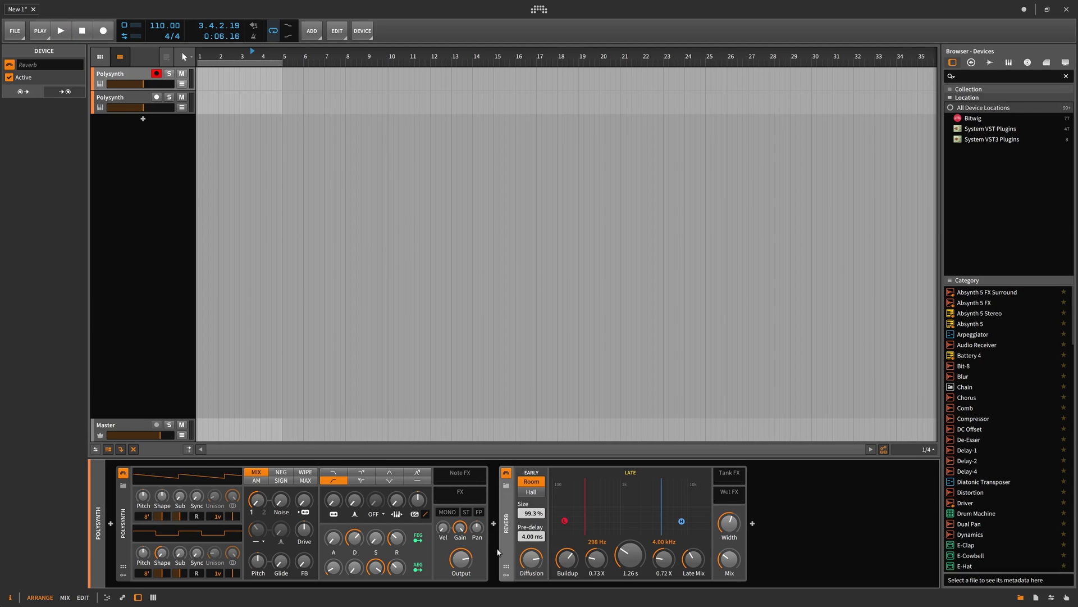
Nest the Reverb in Polysynth's FX slot and expand that slot beside the synth.
drag(502, 547, 462, 498)
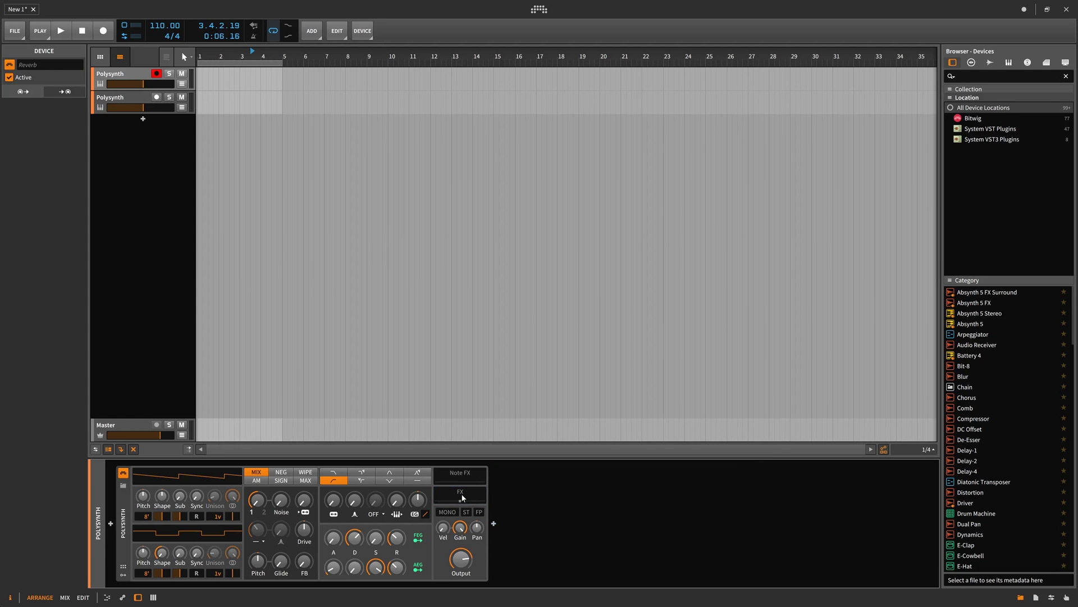
click(120, 518)
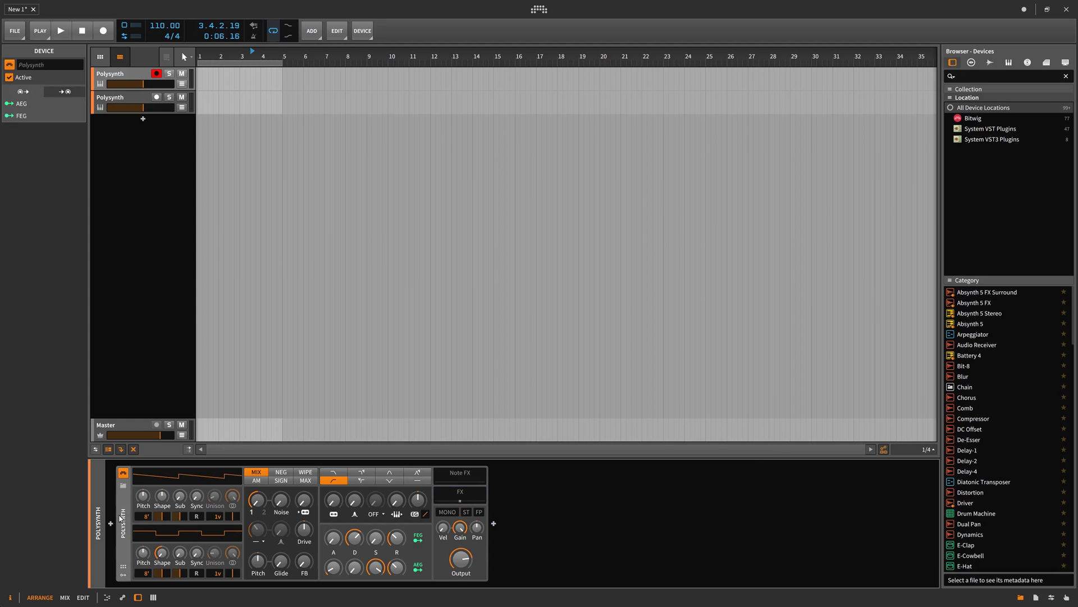
click(443, 490)
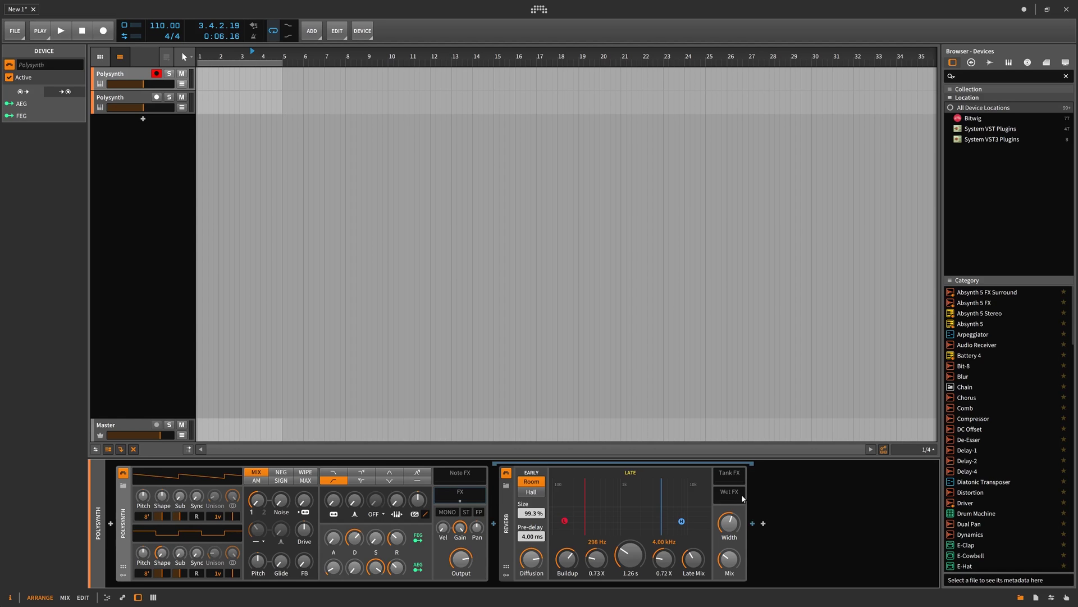
Insert an EQ-5 equaliser after the Reverb by searching 'eq'.
click(752, 523)
text(eq)
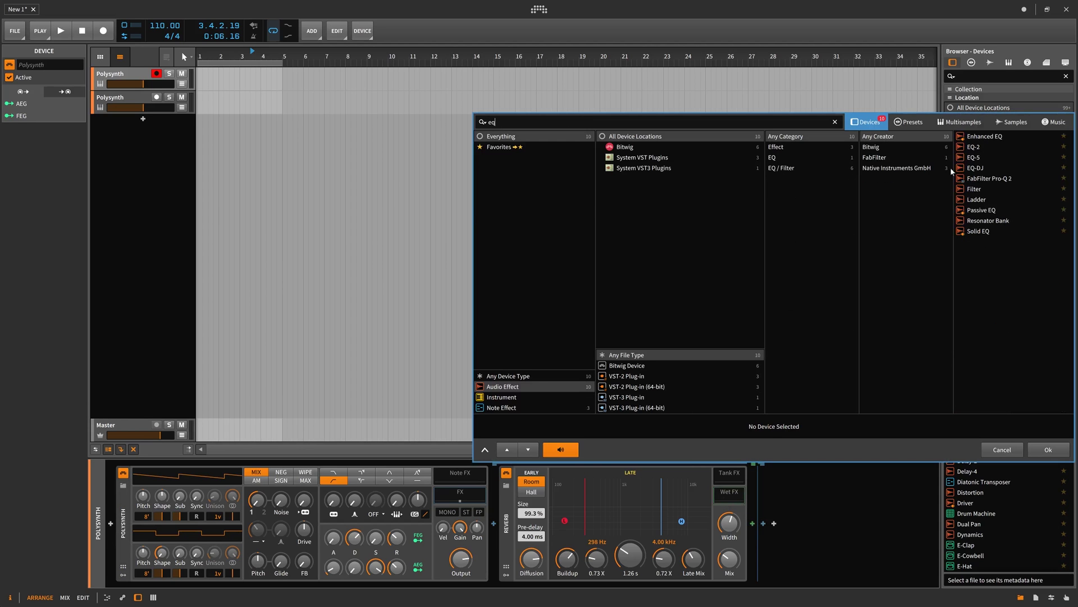
double_click(974, 158)
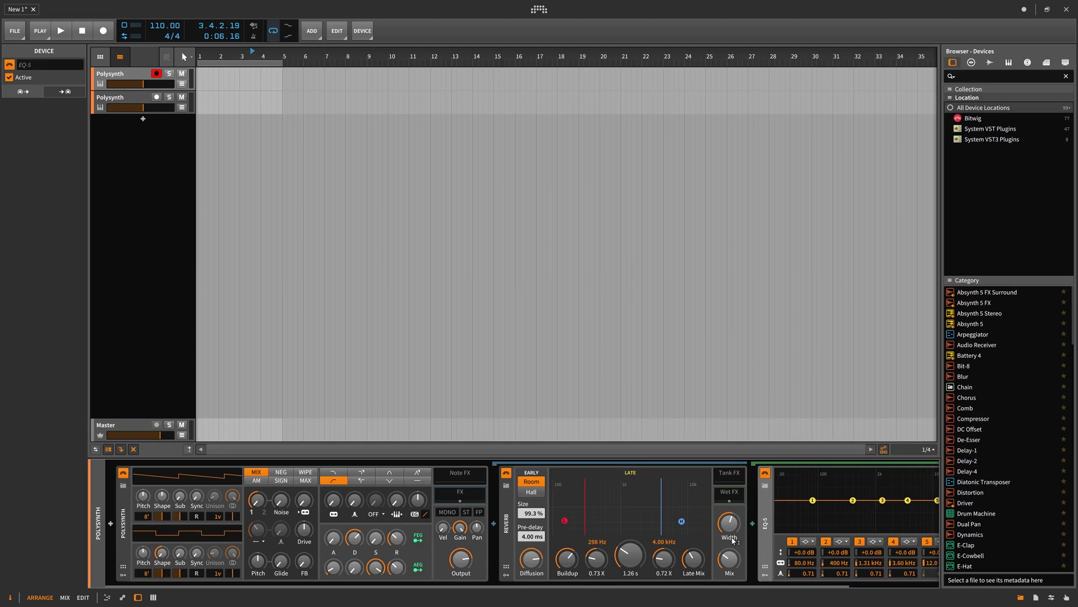
scroll(697, 533, right, 3)
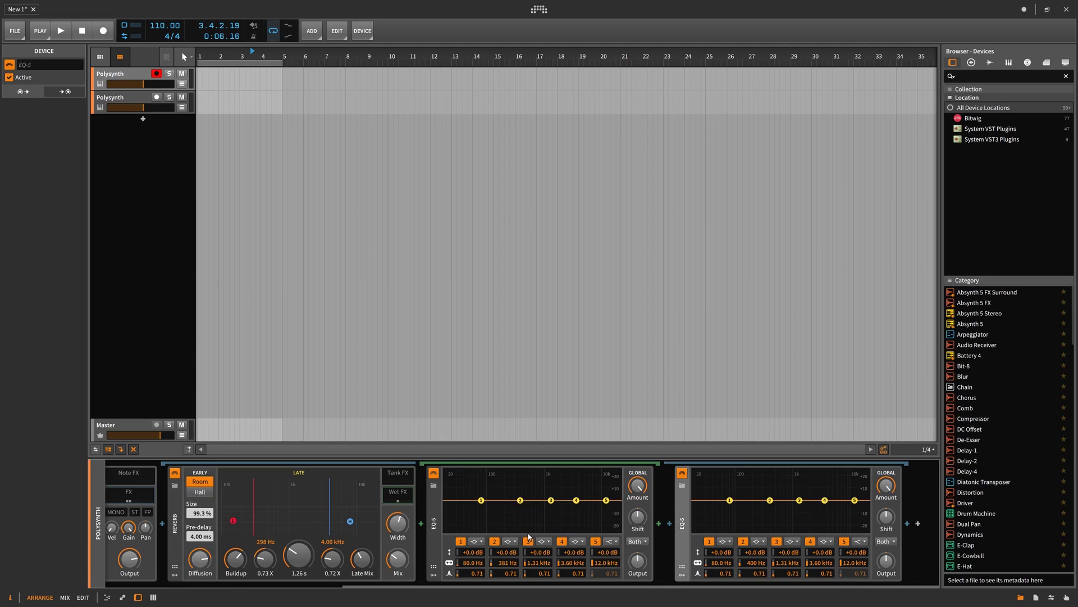
Lower then reset EQ-5 output to 0 dB, and drag band 4 from +24 dB/527 Hz to +2.3 dB/1.34 kHz.
mouse_move(639, 562)
drag(639, 563, 639, 598)
double_click(637, 562)
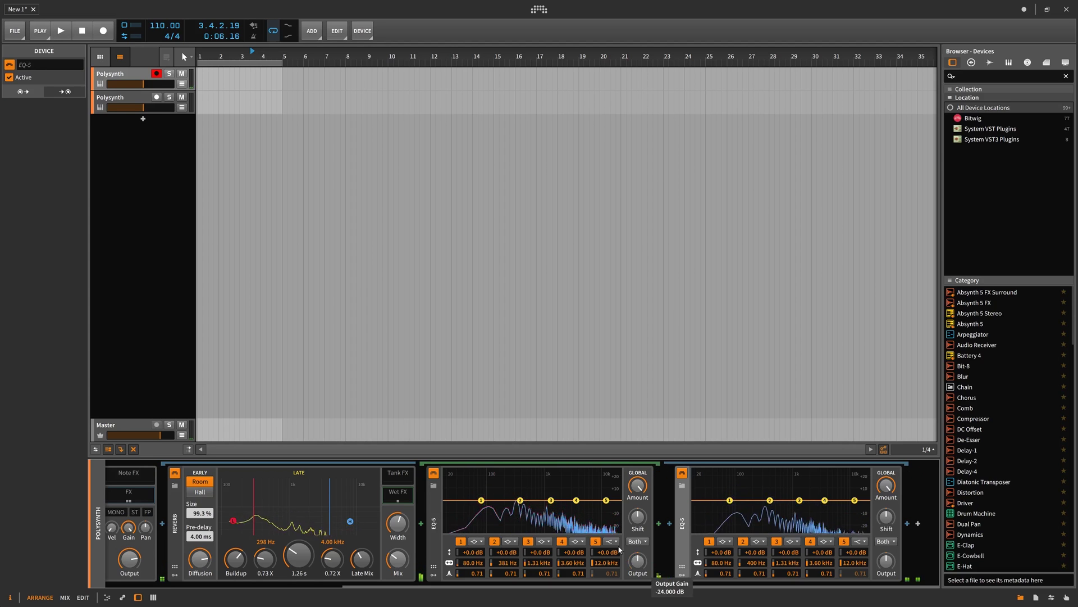
drag(577, 500, 528, 471)
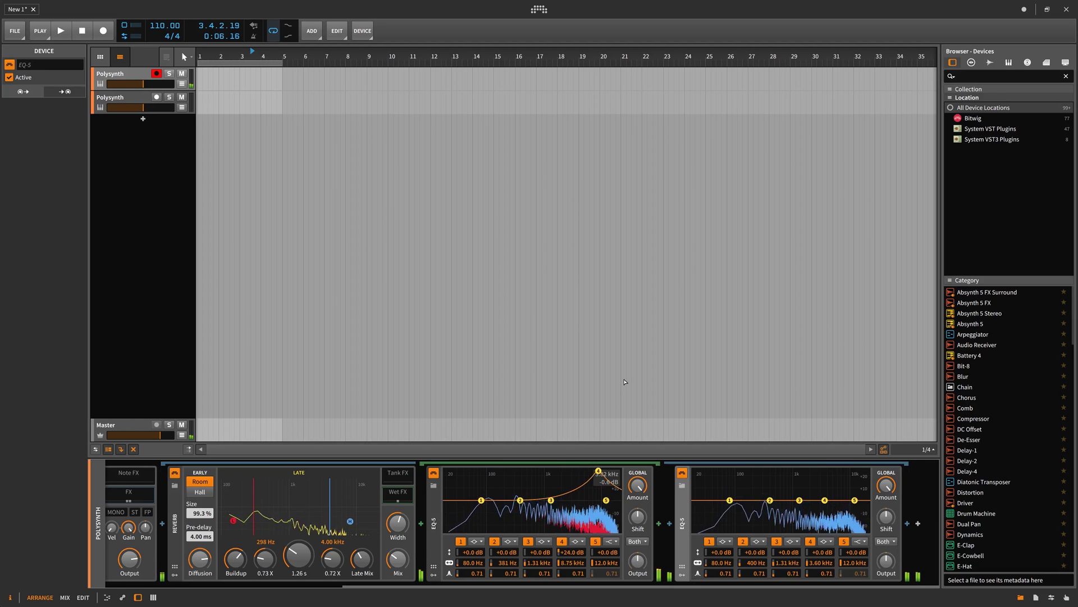
drag(458, 371, 524, 529)
Bypass the first EQ-5, and bypass then re-enable the second EQ-5.
click(434, 472)
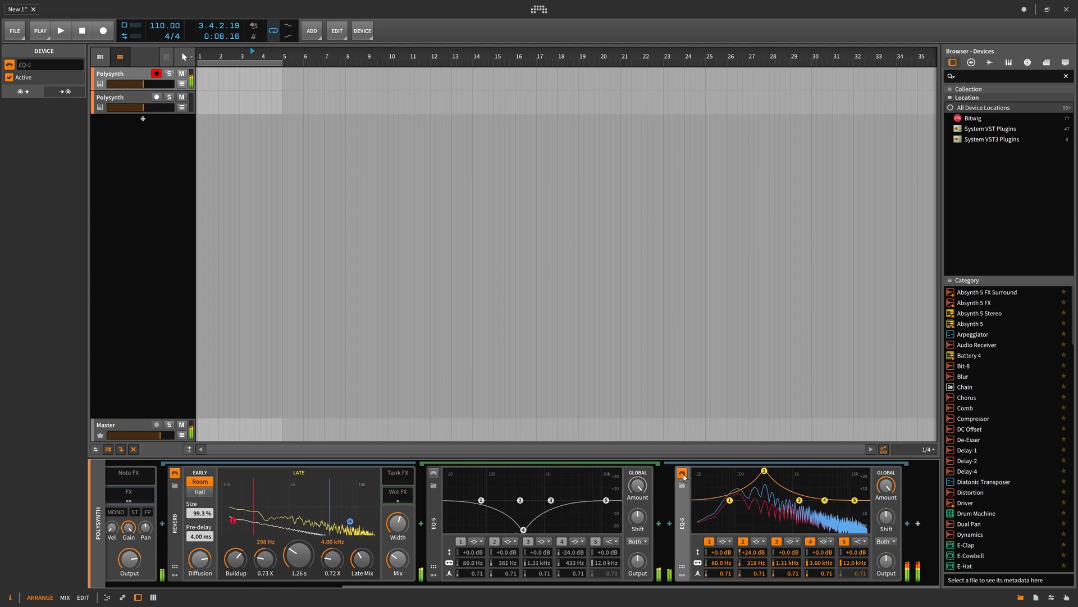
click(683, 475)
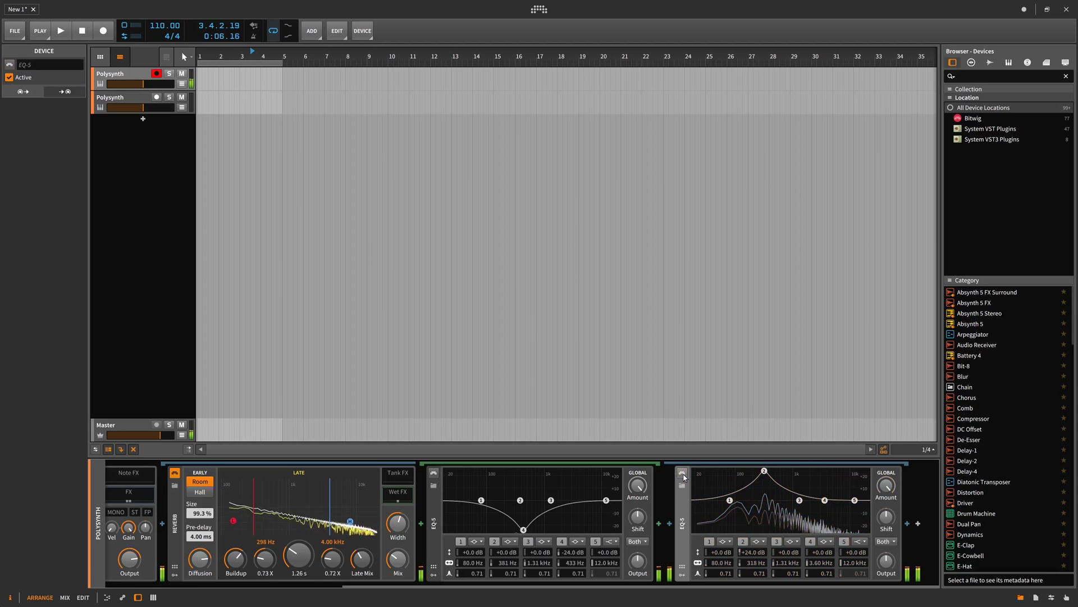
click(684, 476)
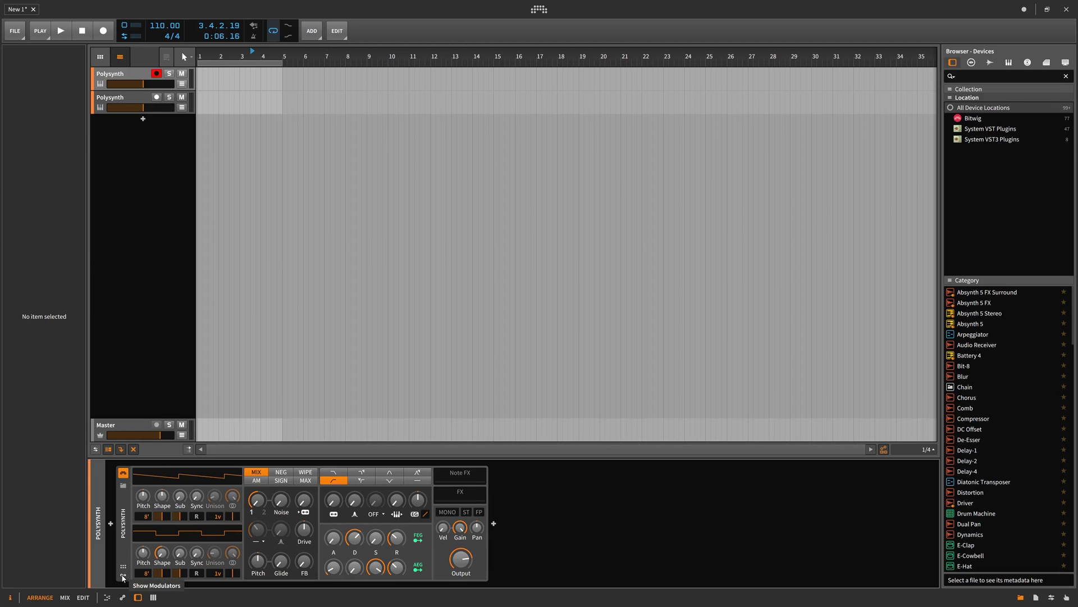
Add an ADSR modulator to Polysynth's first modulator slot and start routing it to synth parameters.
click(124, 578)
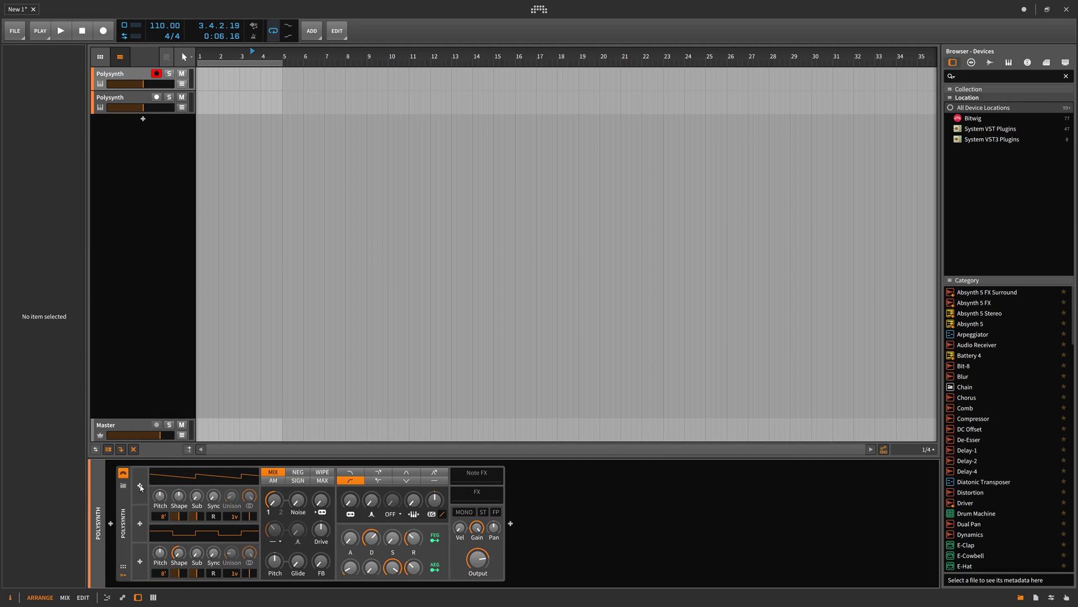
click(140, 487)
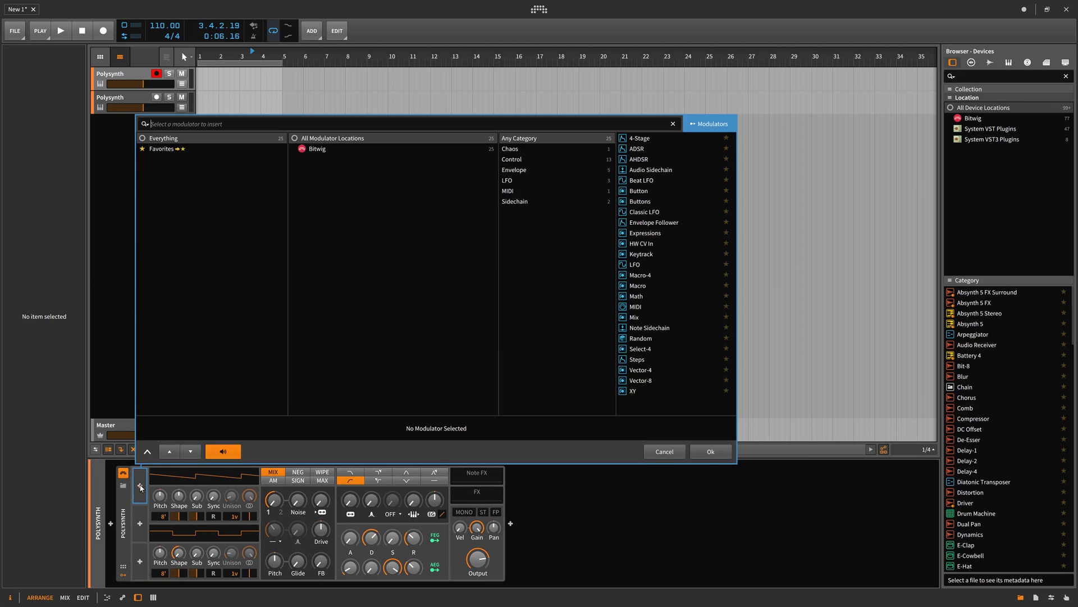
double_click(656, 383)
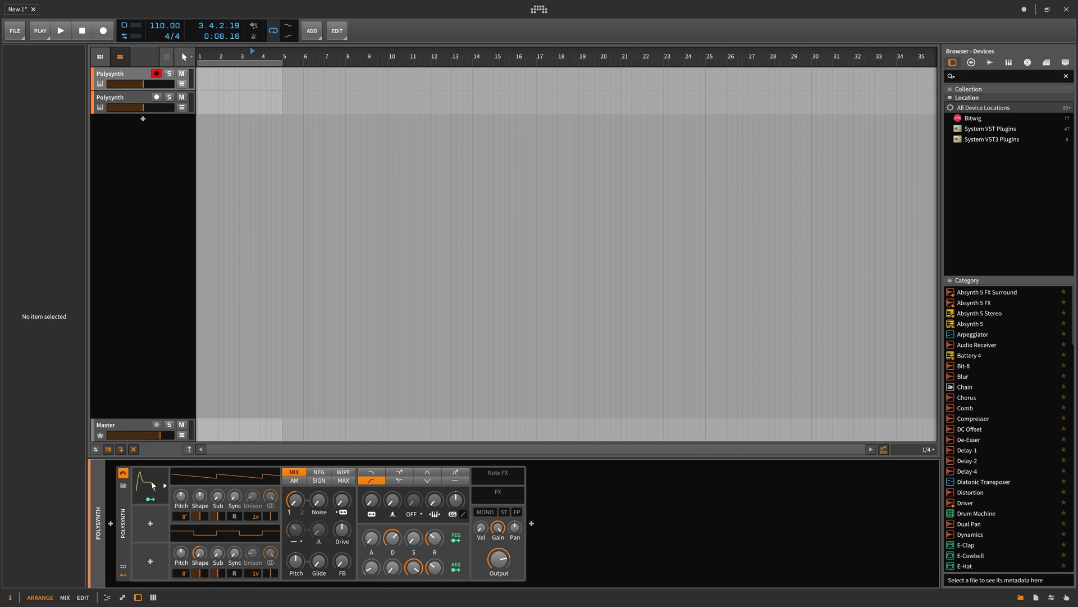
click(153, 485)
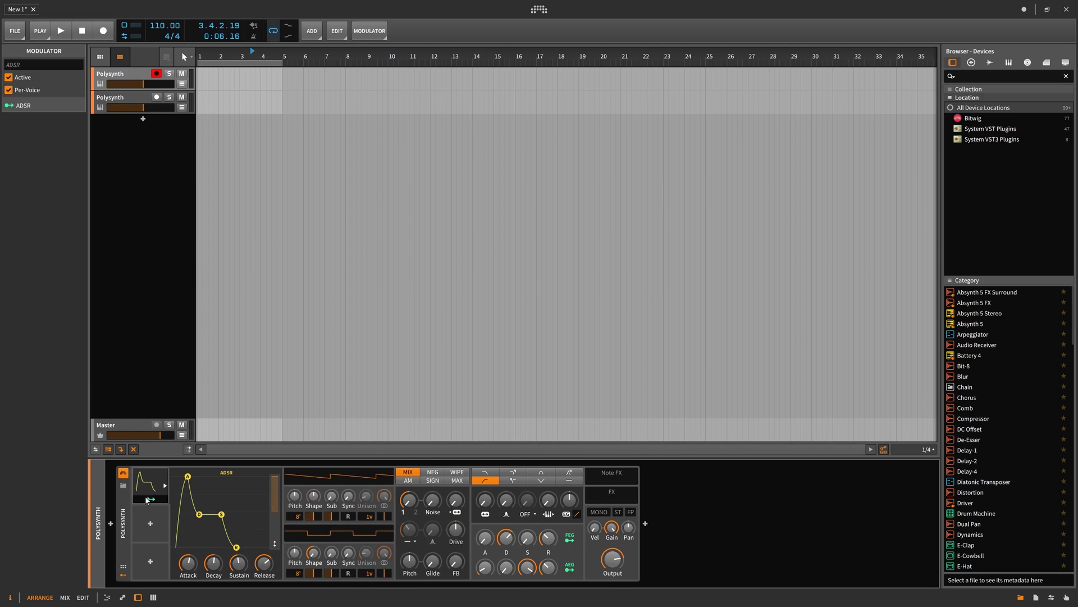
click(146, 498)
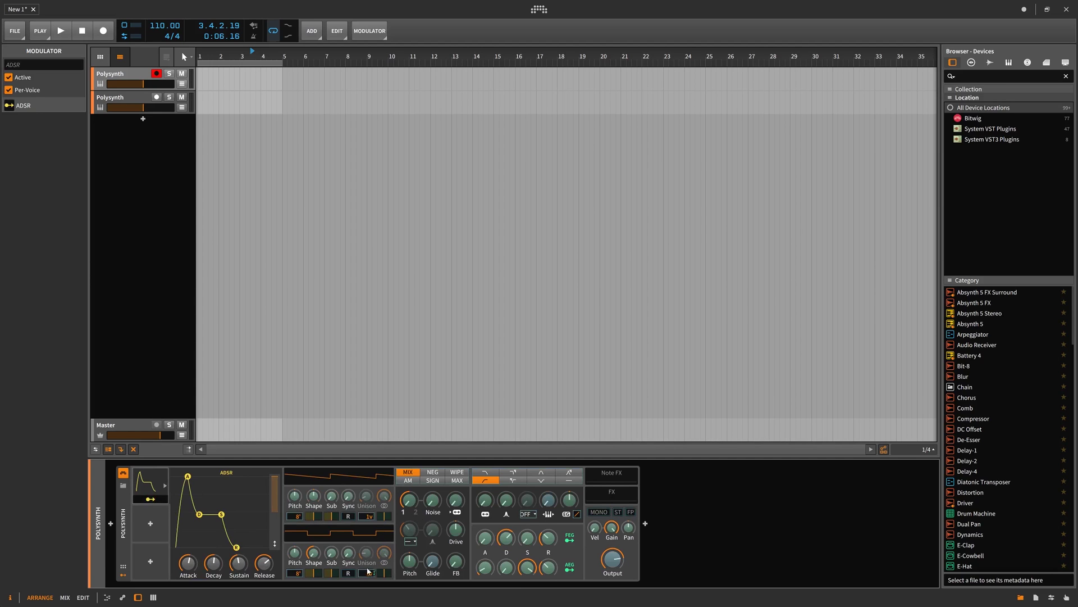